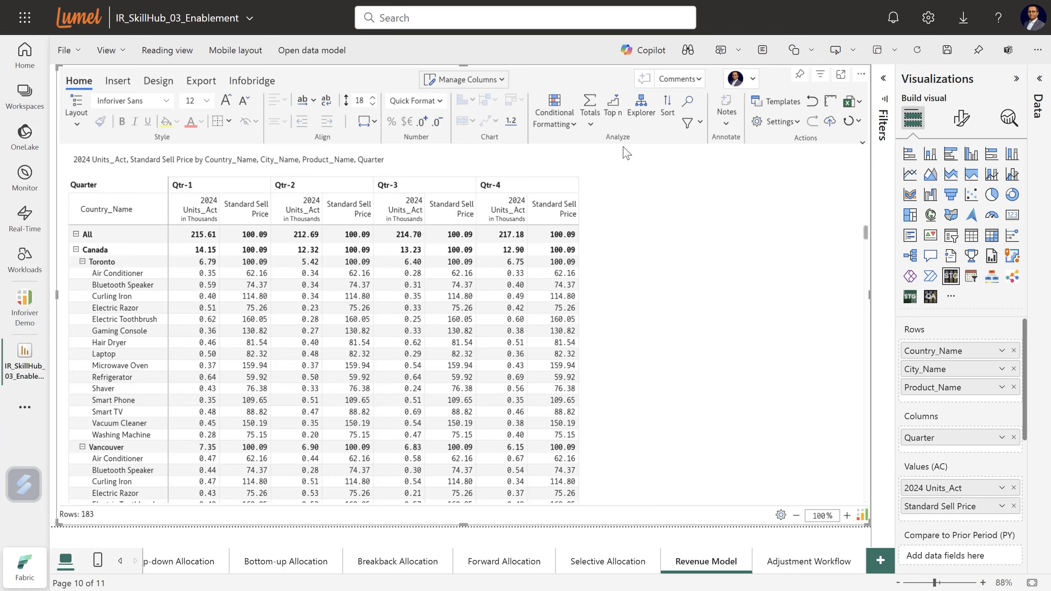
Set the table's column grand total to Left and apply the Auto quick format for numbers
click(590, 124)
click(591, 229)
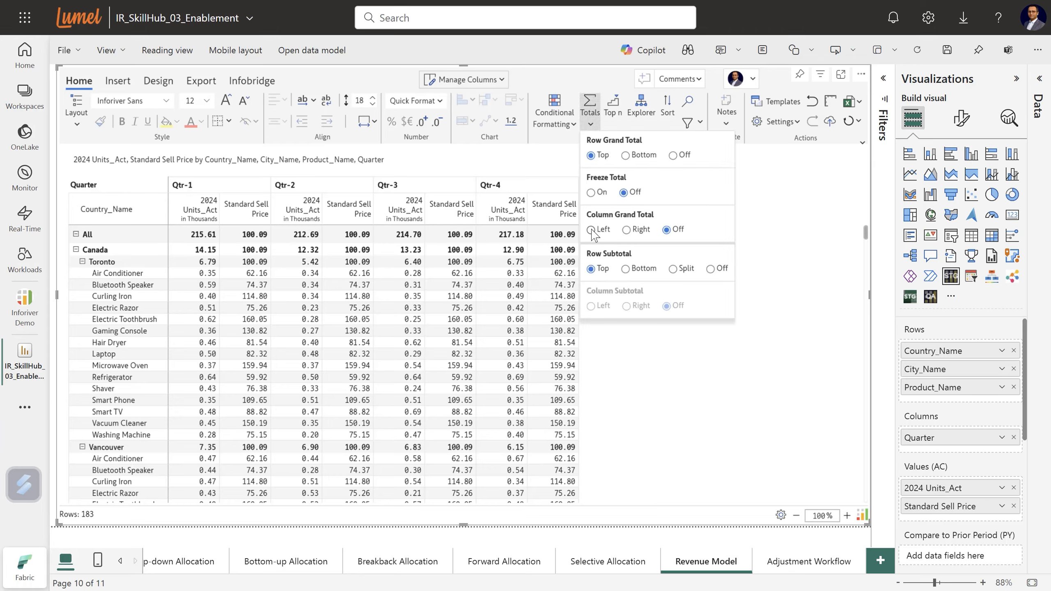
click(767, 394)
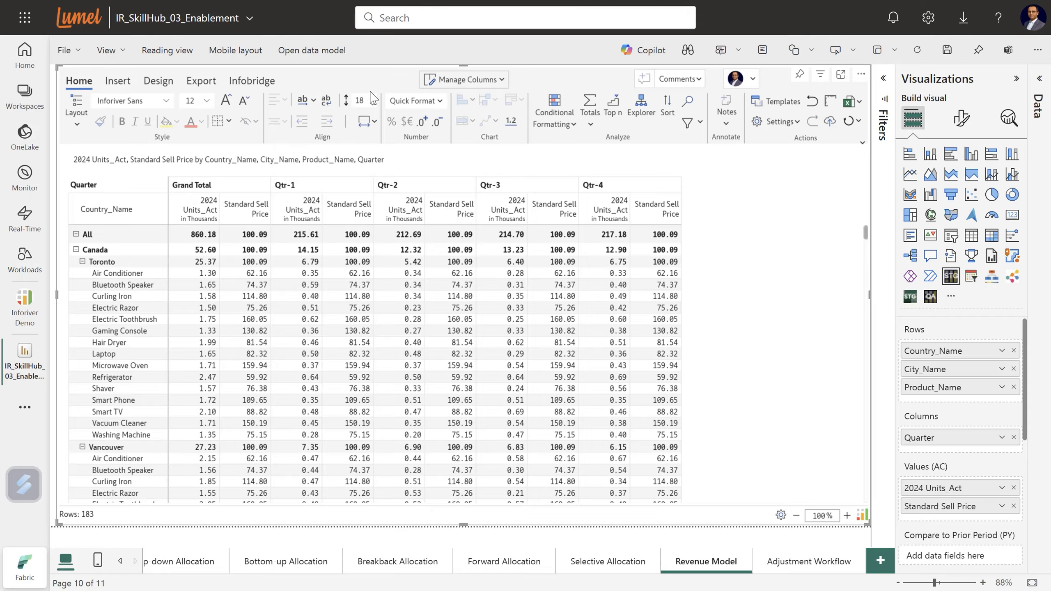
click(416, 101)
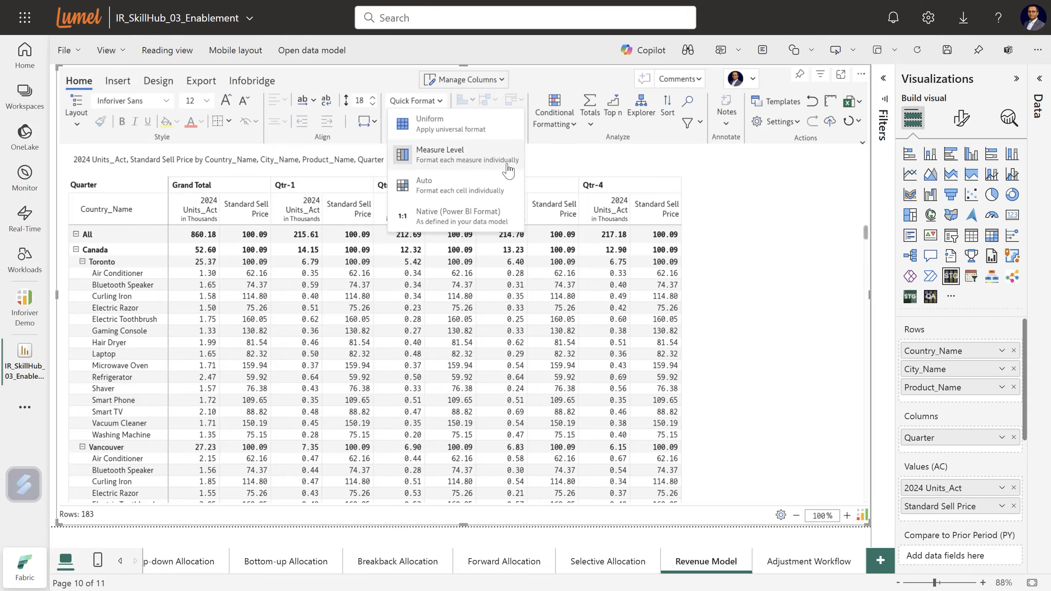
click(442, 190)
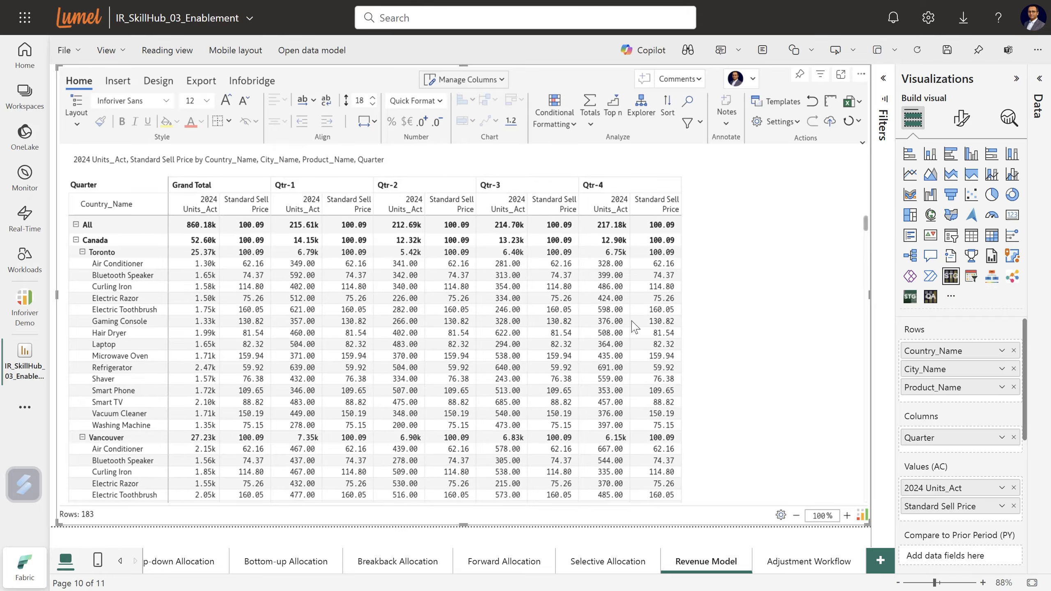
Add the value suffix "units" to the 2024 Units_Act measure
click(197, 211)
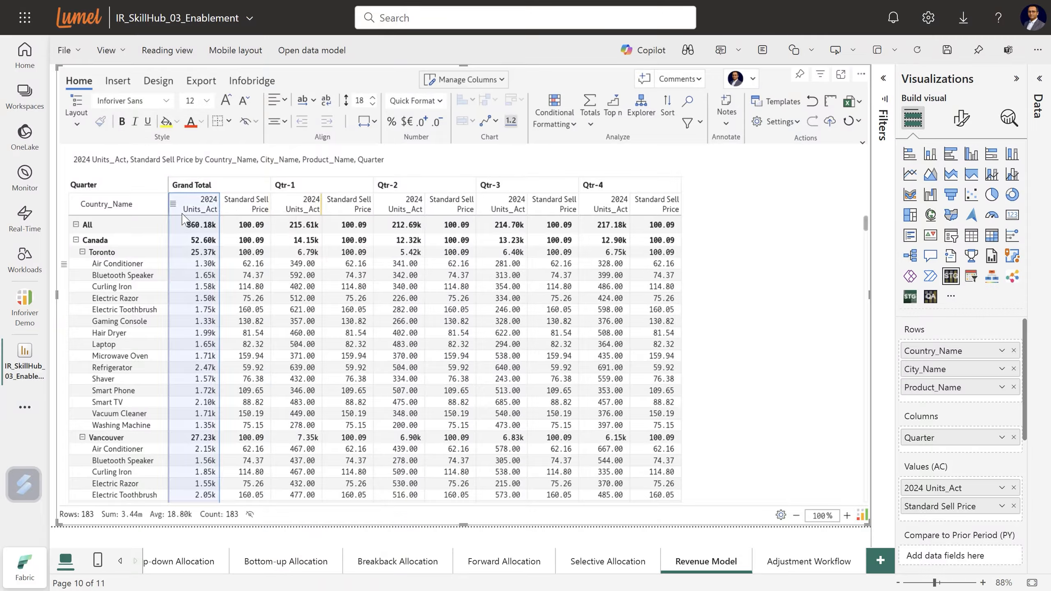
click(407, 121)
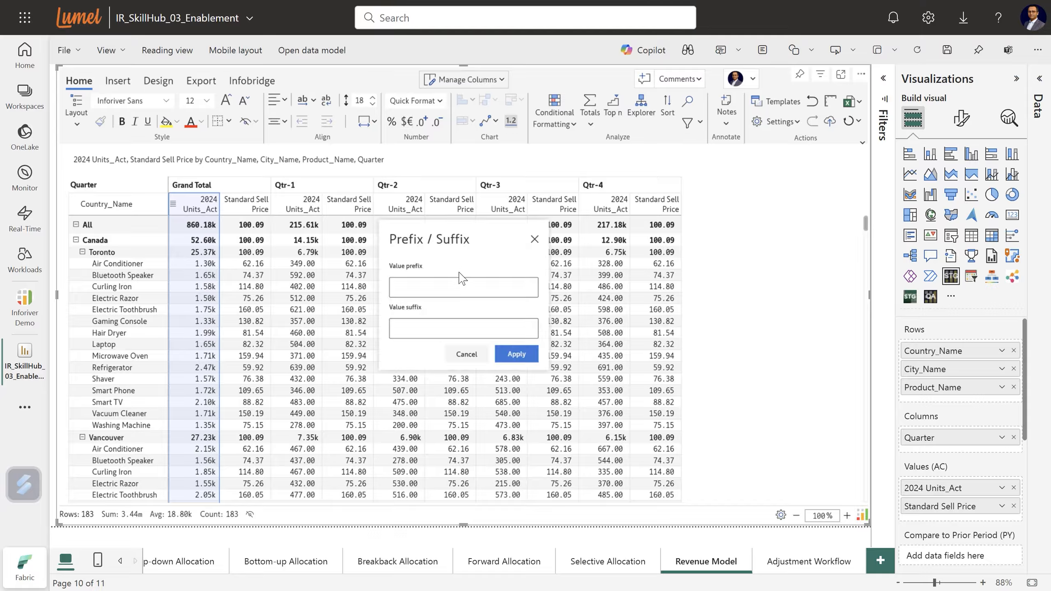
click(429, 329)
text(units)
click(508, 355)
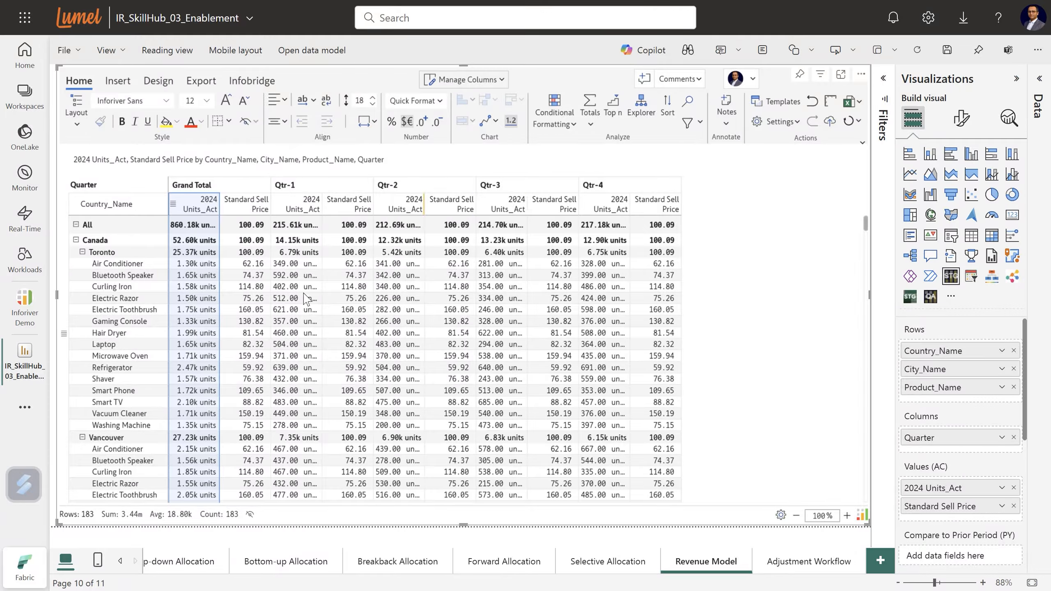
Add the value prefix "$" to the Standard Sell Price measure and widen the measure columns
click(243, 204)
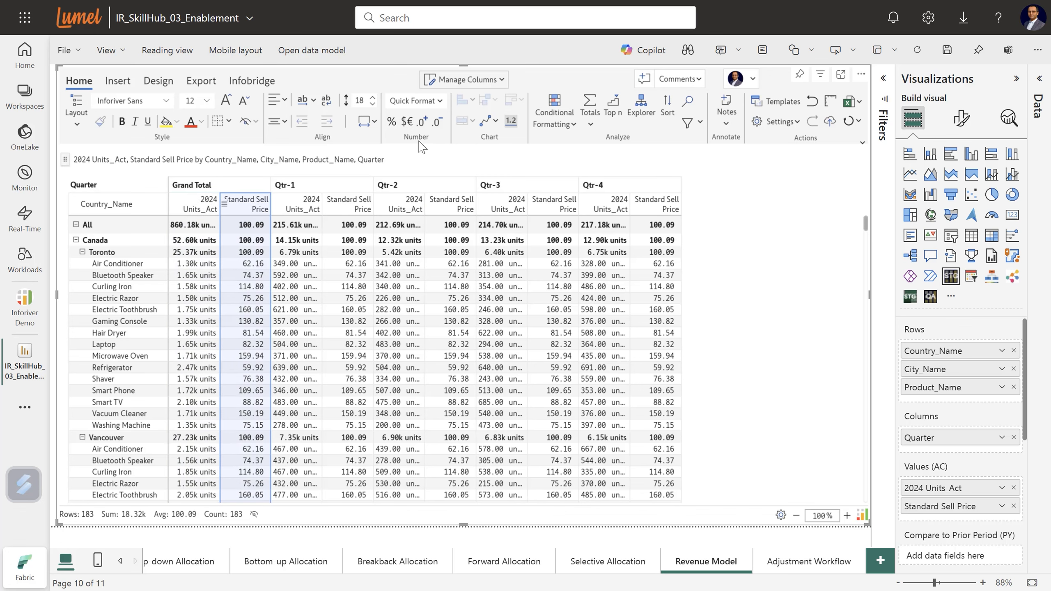
click(409, 124)
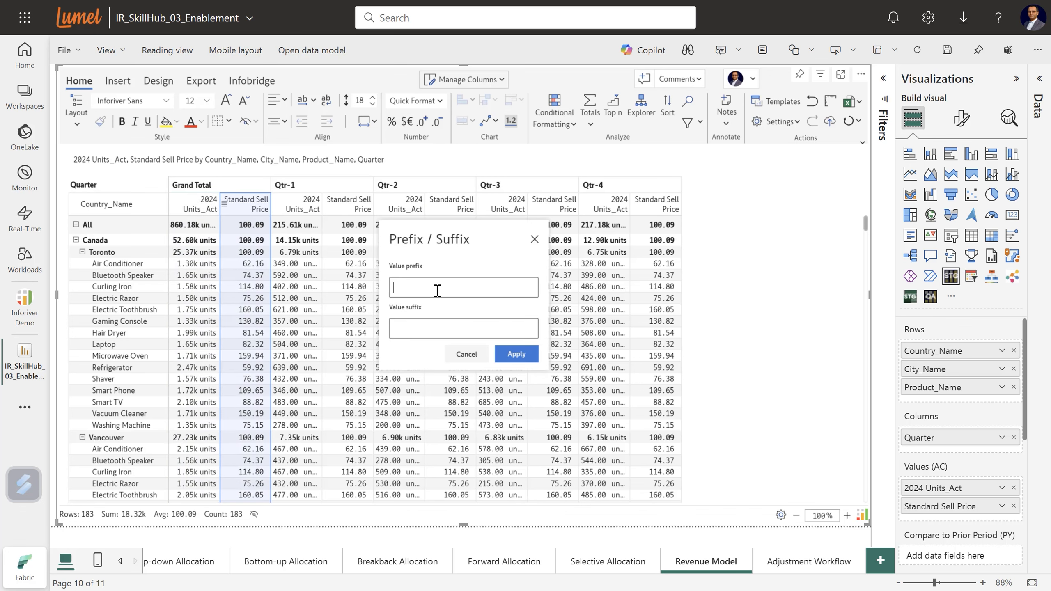
text($)
click(505, 355)
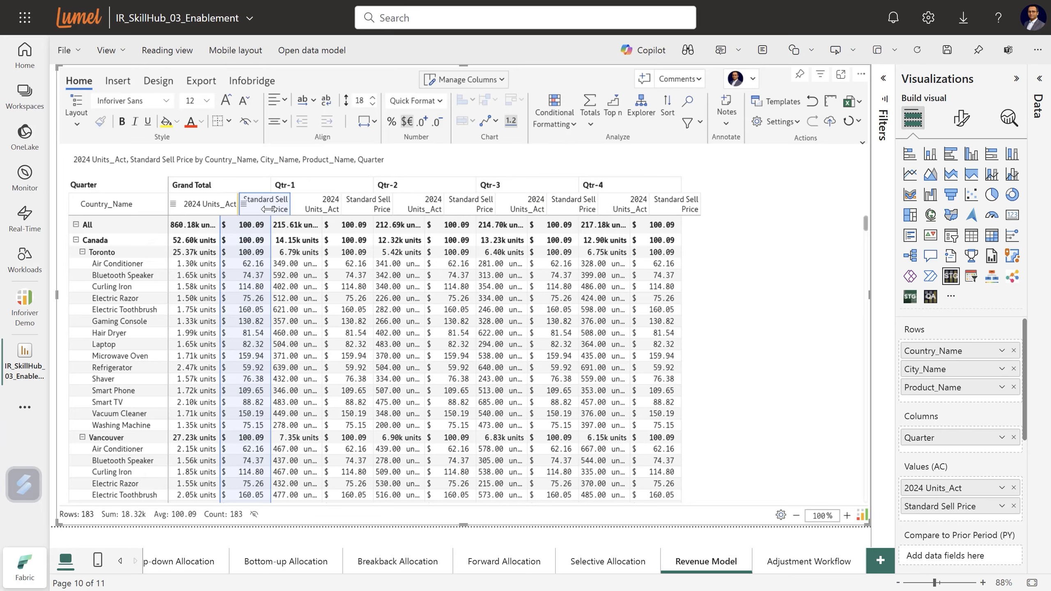
drag(291, 207, 303, 207)
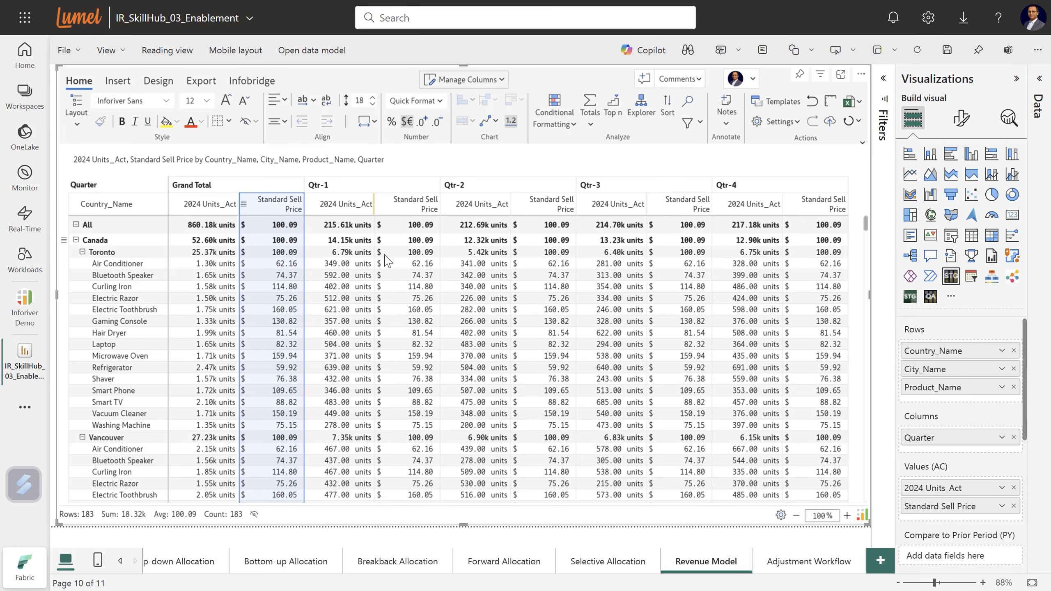
click(420, 166)
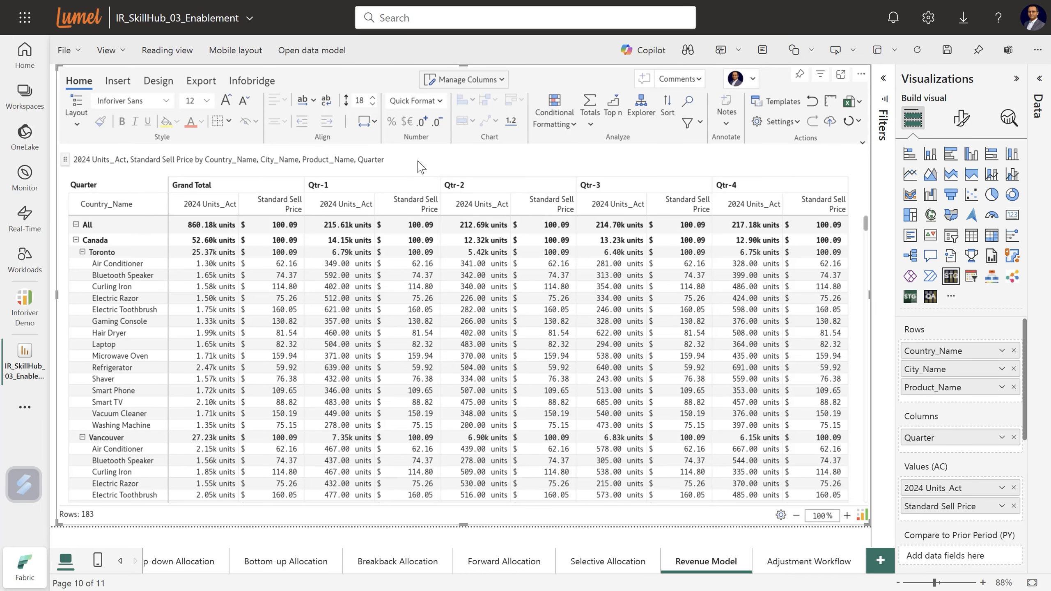
Insert a number data input measure copied from the 2024 Units_Act series, titled "2025 Units_pln"
click(118, 81)
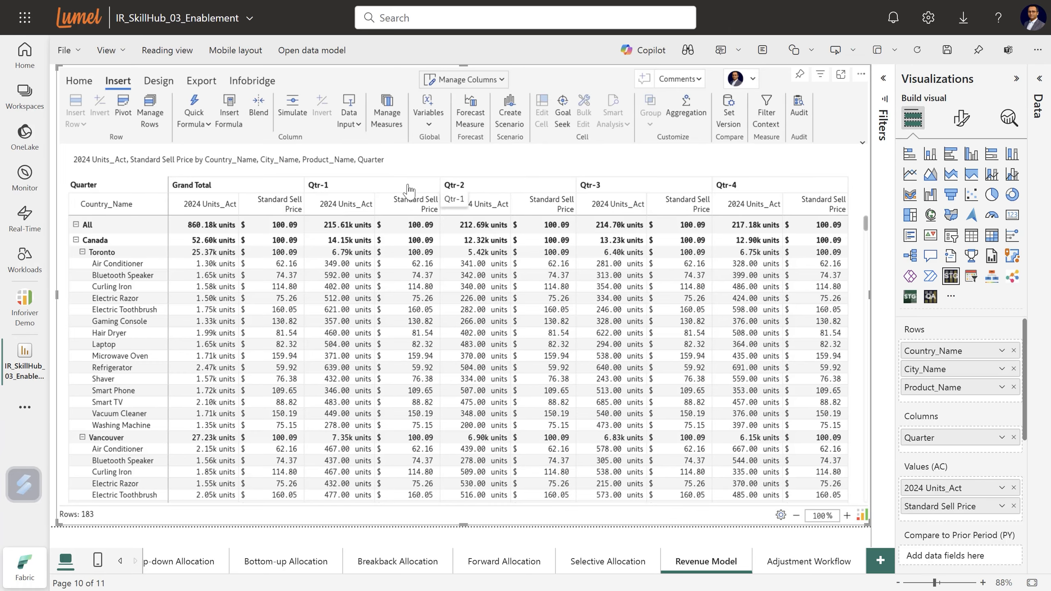
click(348, 126)
mouse_move(389, 145)
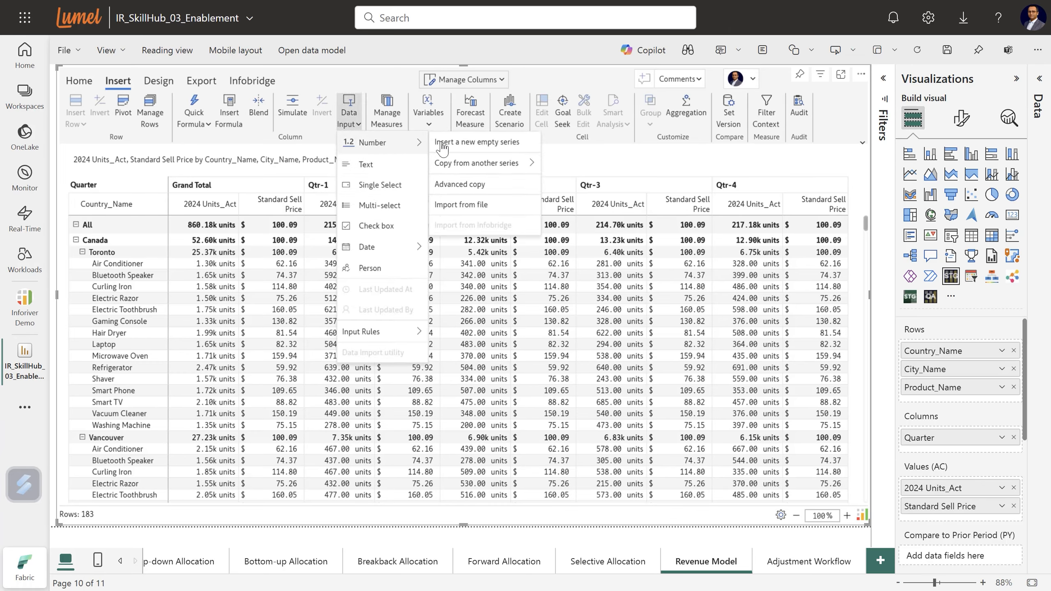
mouse_move(519, 171)
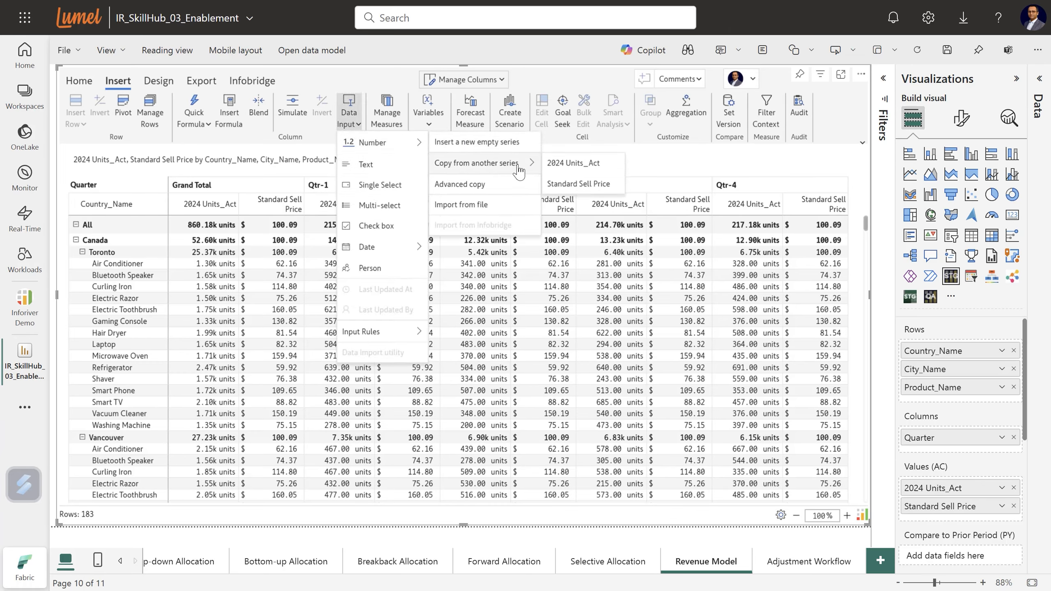
click(582, 167)
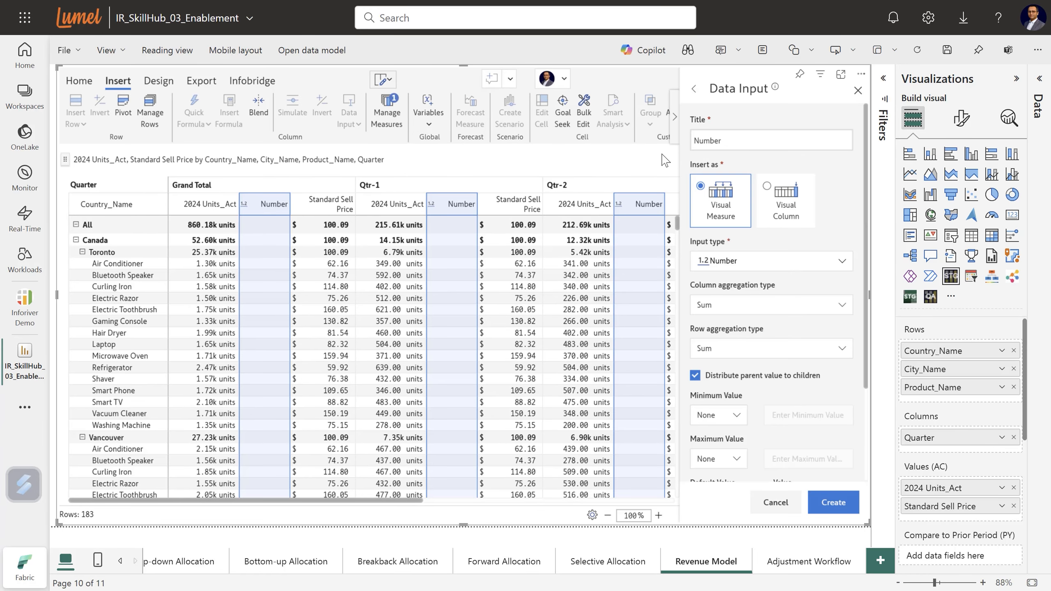
drag(737, 141, 687, 145)
text(2)
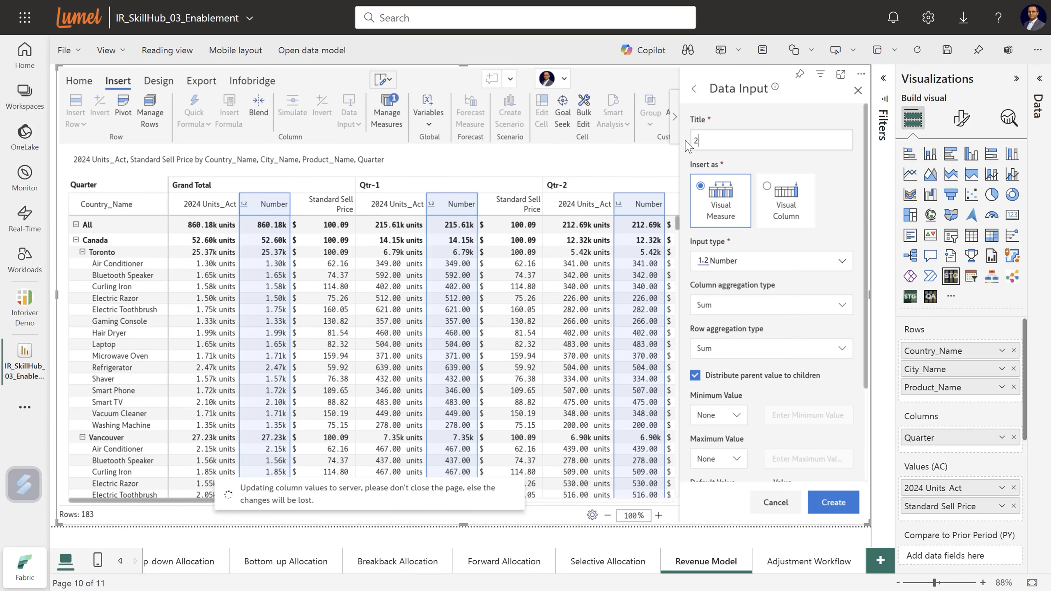
text(025 Unit)
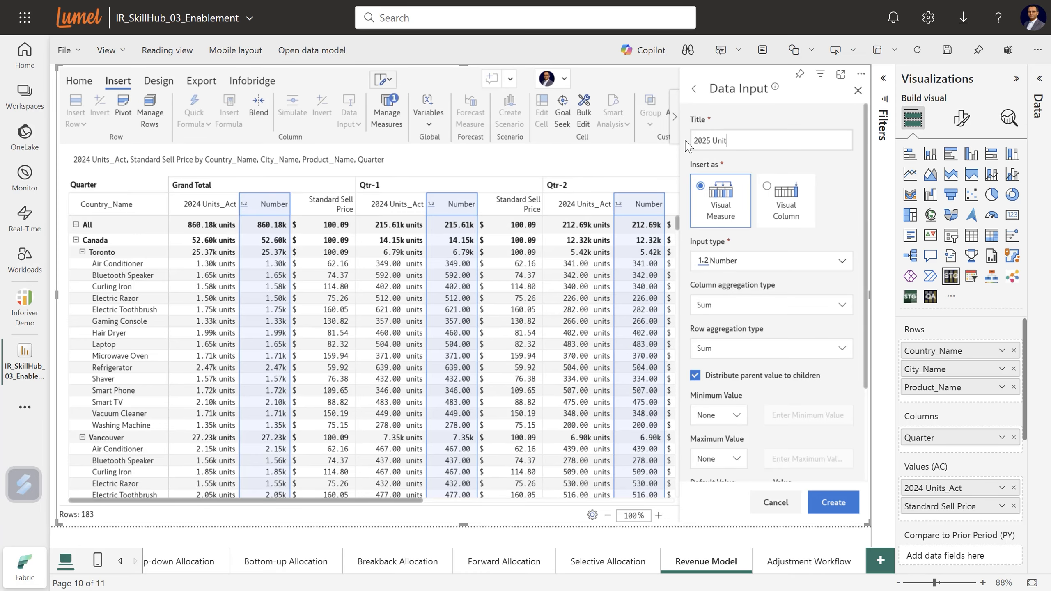
text(s_pln)
click(831, 492)
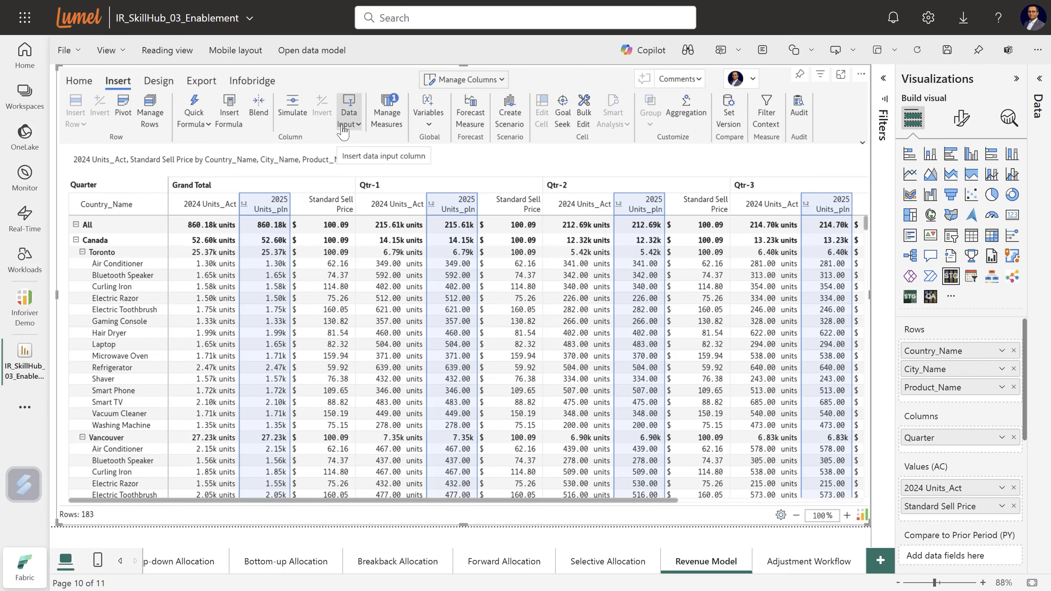
Create a formula measure titled "2025 Revenue_Pln" with the formula [2025 Units_pln] * [Standard Sell Price]
click(591, 224)
text(2025 R)
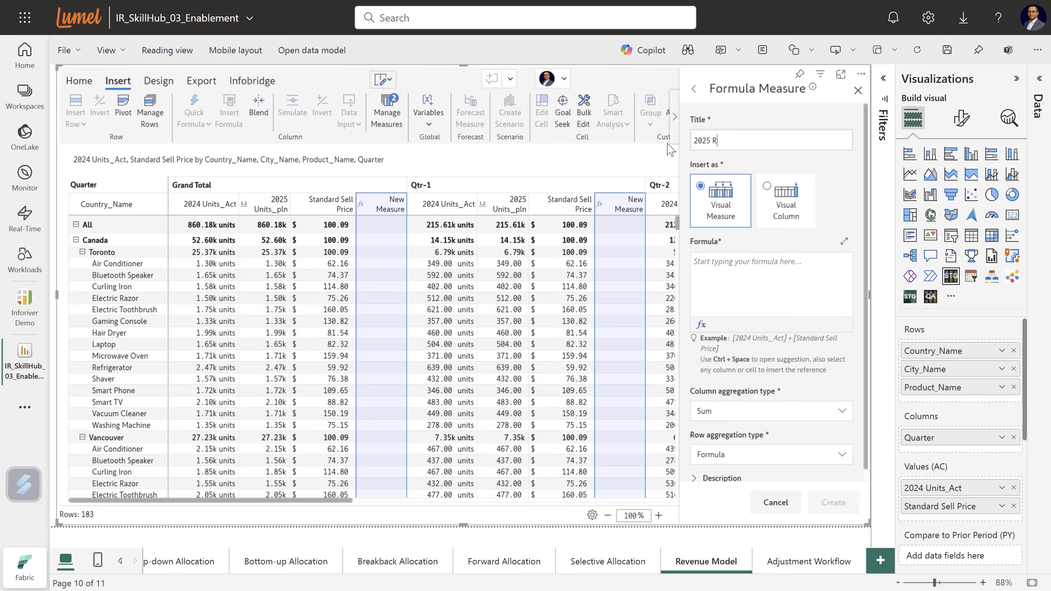
text(evenue_Pln)
click(732, 264)
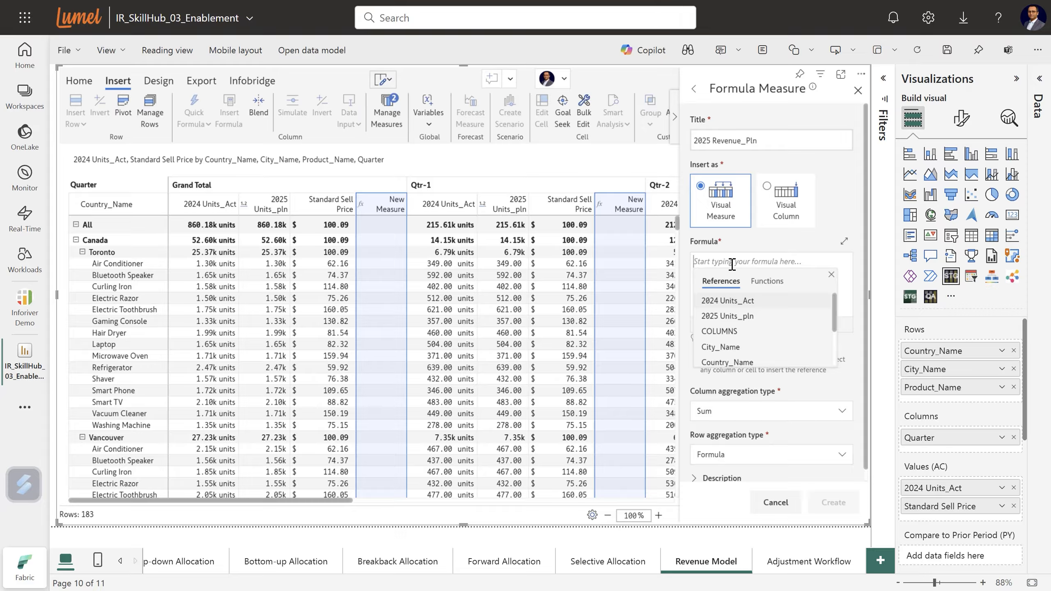
click(739, 317)
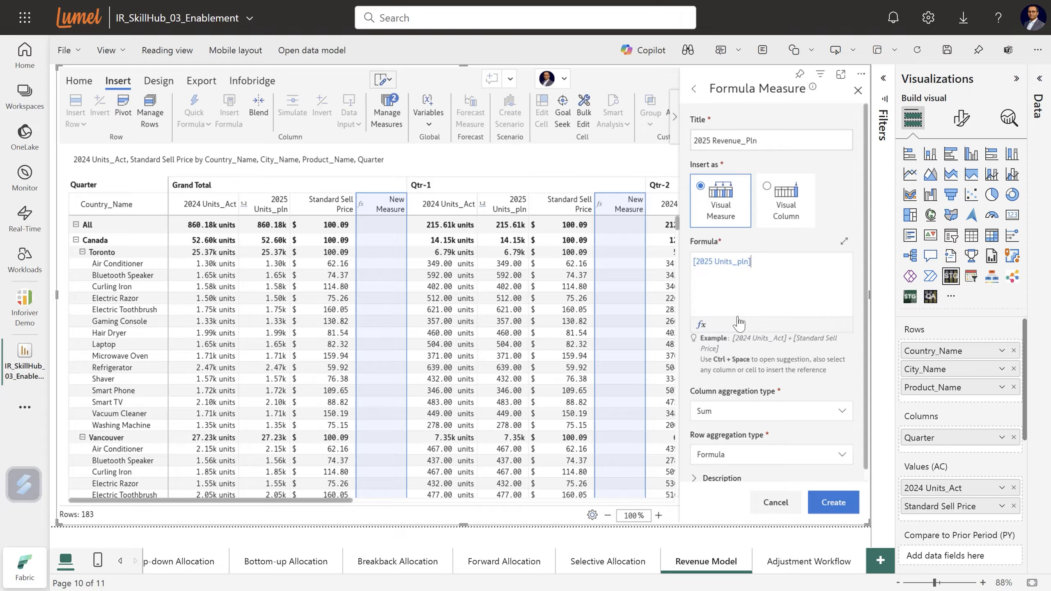
text(* Sta)
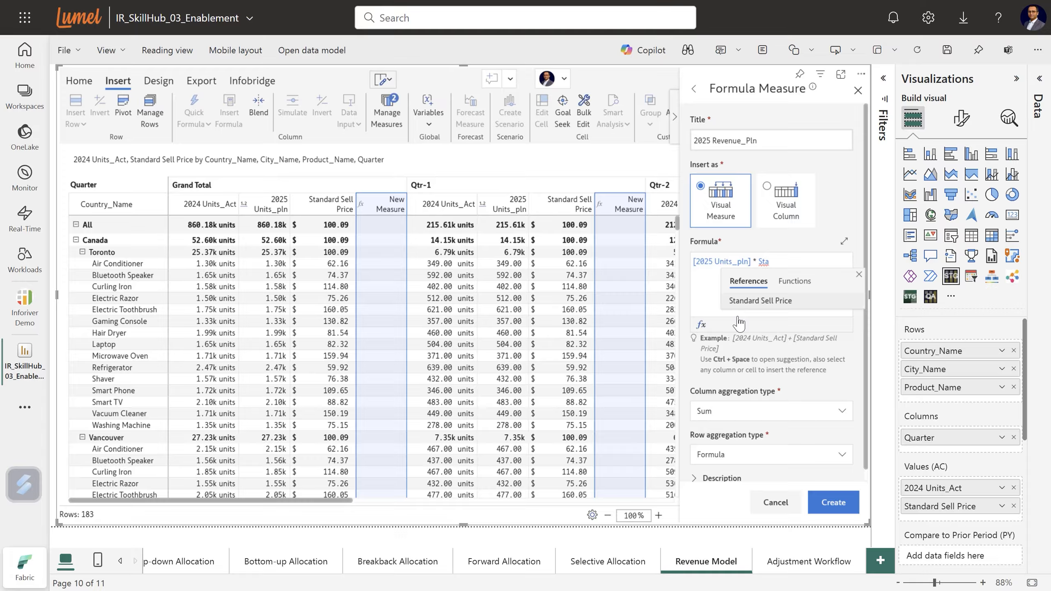
click(738, 303)
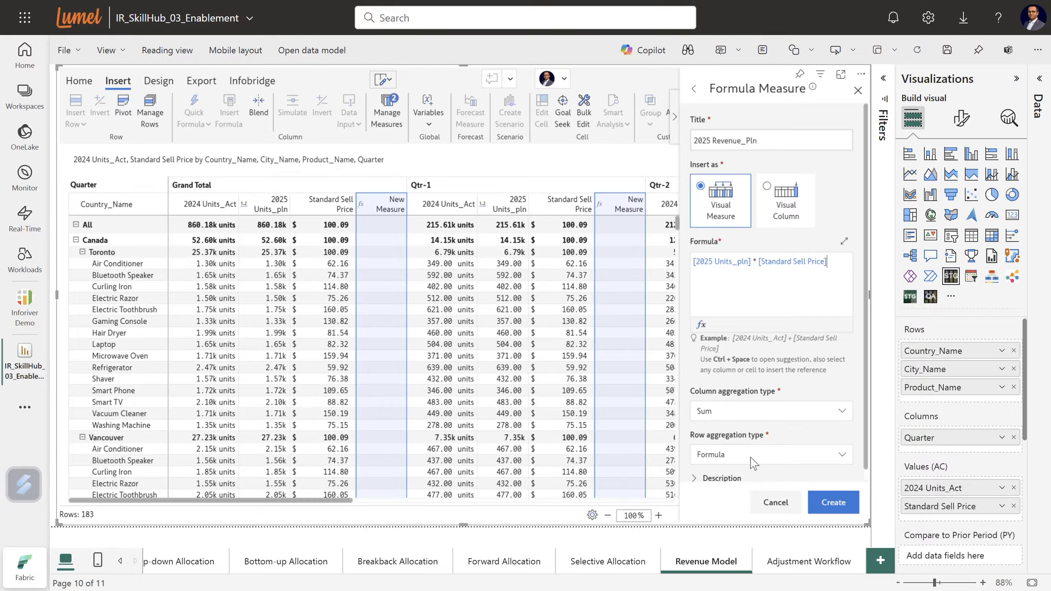
click(832, 502)
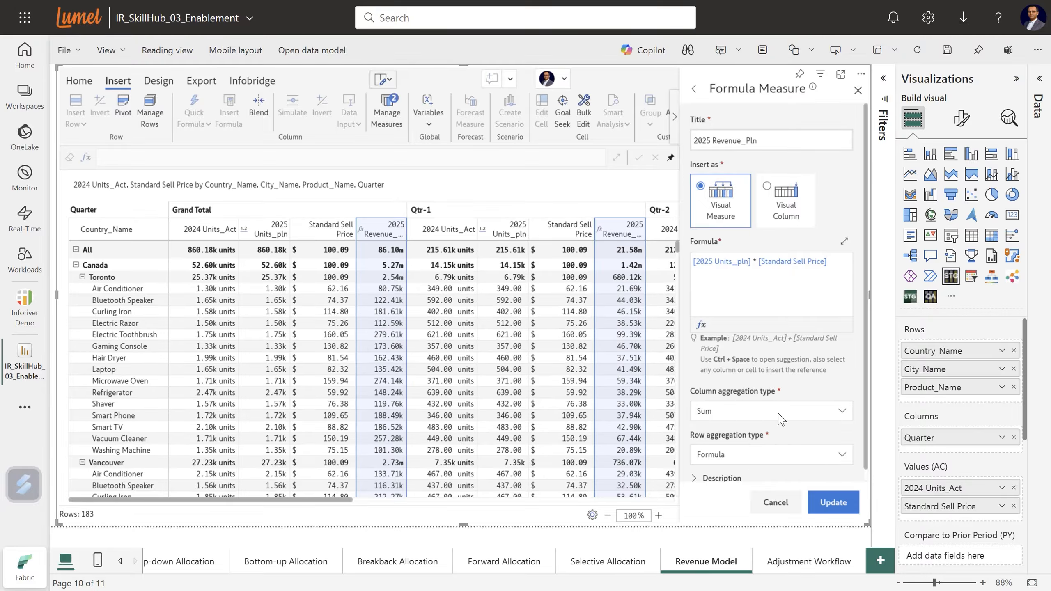
click(857, 90)
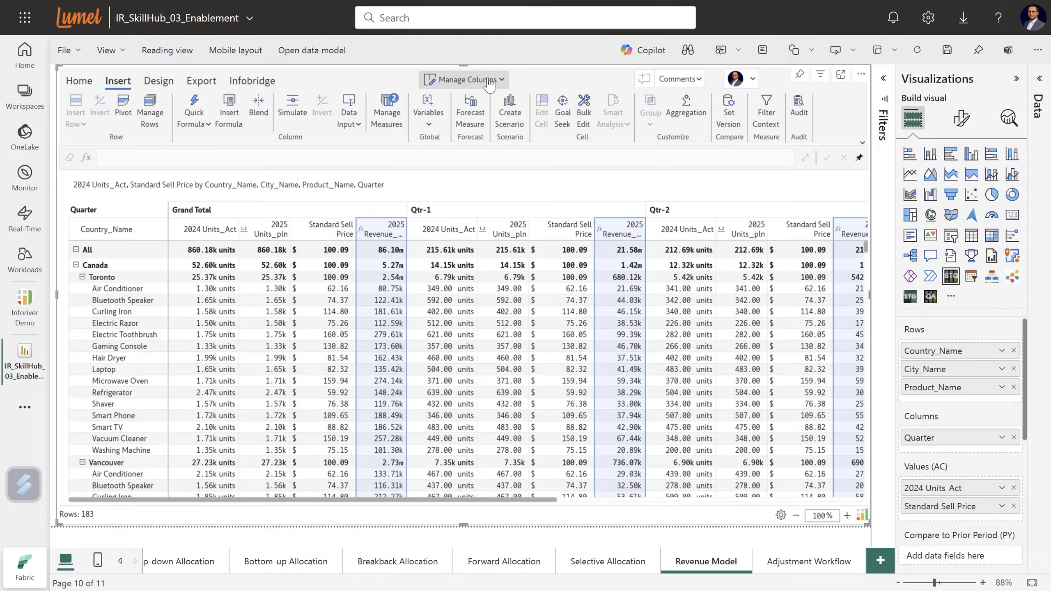
Hide the Standard Sell Price and 2024 Units_Act columns and widen the 2025 Revenue_Pln and 2025 Units_pln columns to fit their headers
click(484, 81)
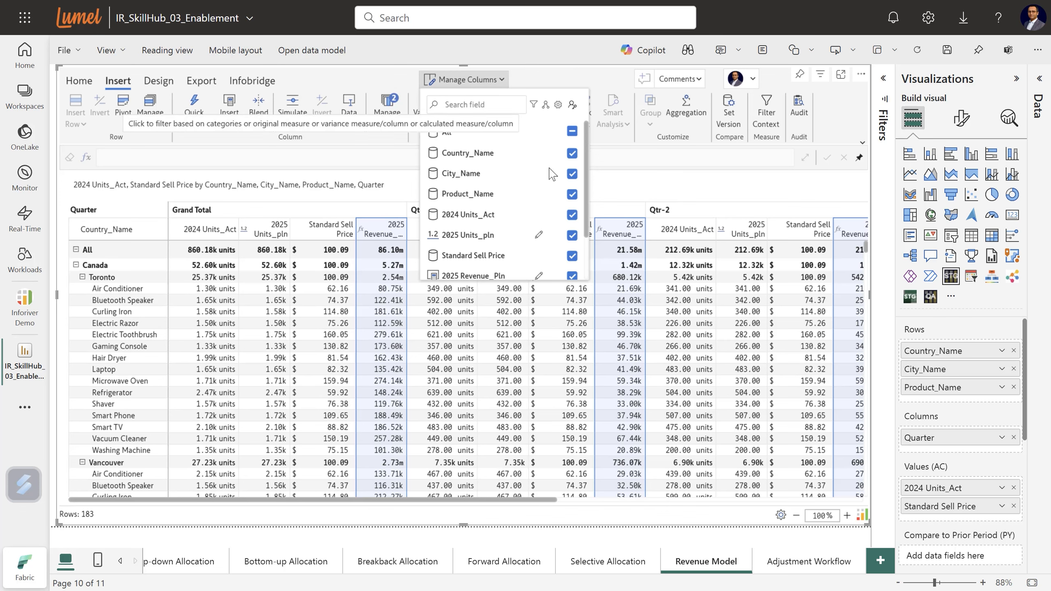
click(572, 256)
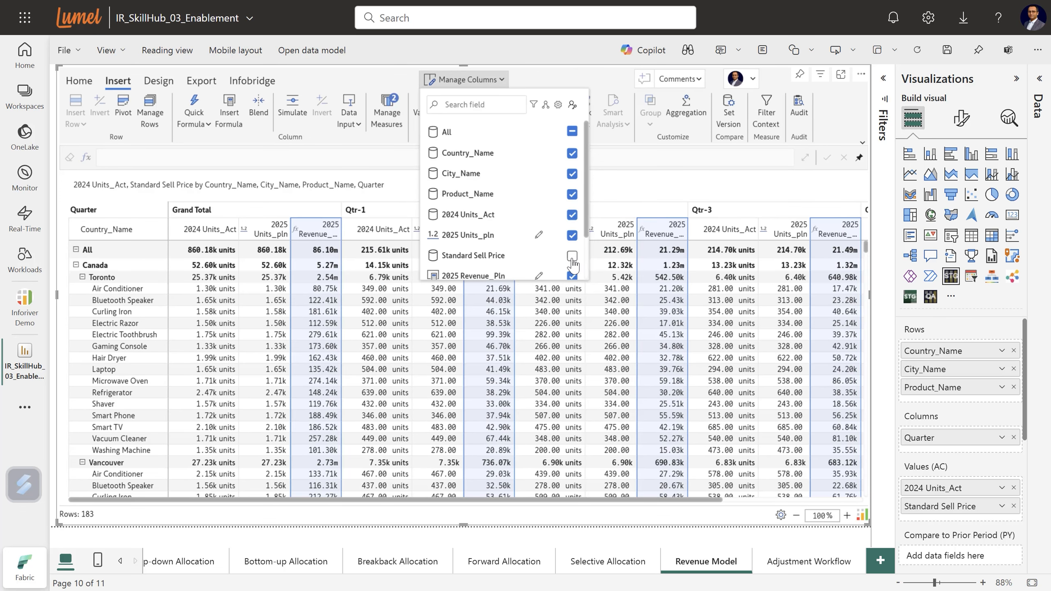
click(573, 216)
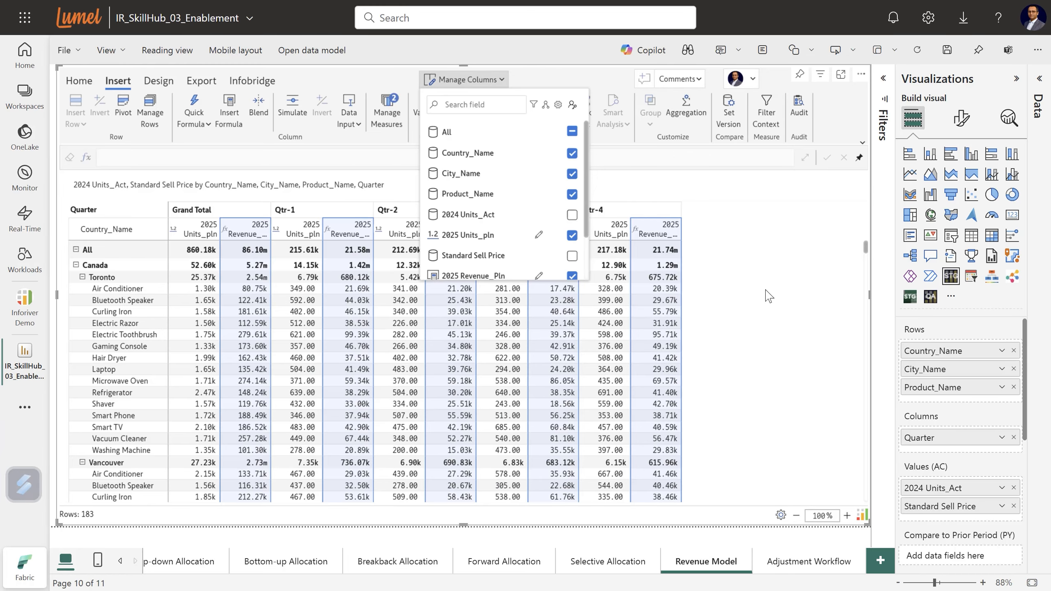
click(769, 296)
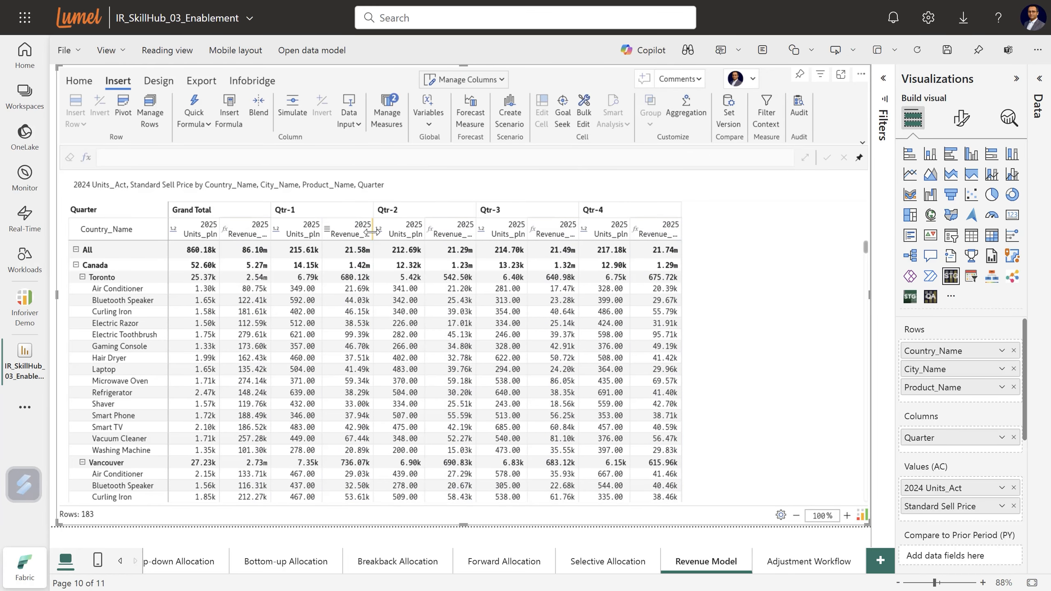
drag(371, 232, 418, 232)
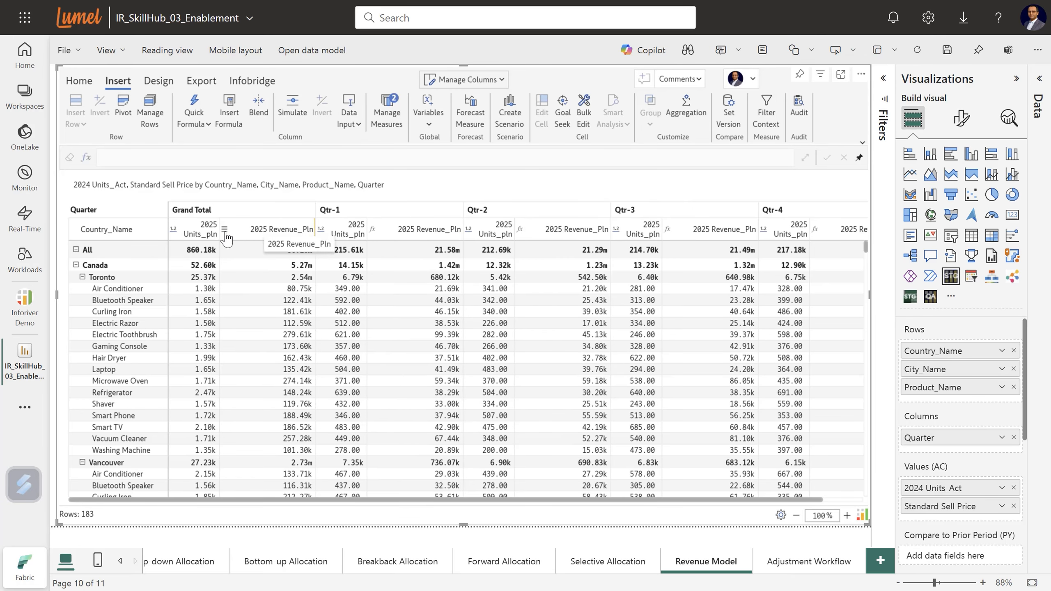
drag(222, 229, 262, 230)
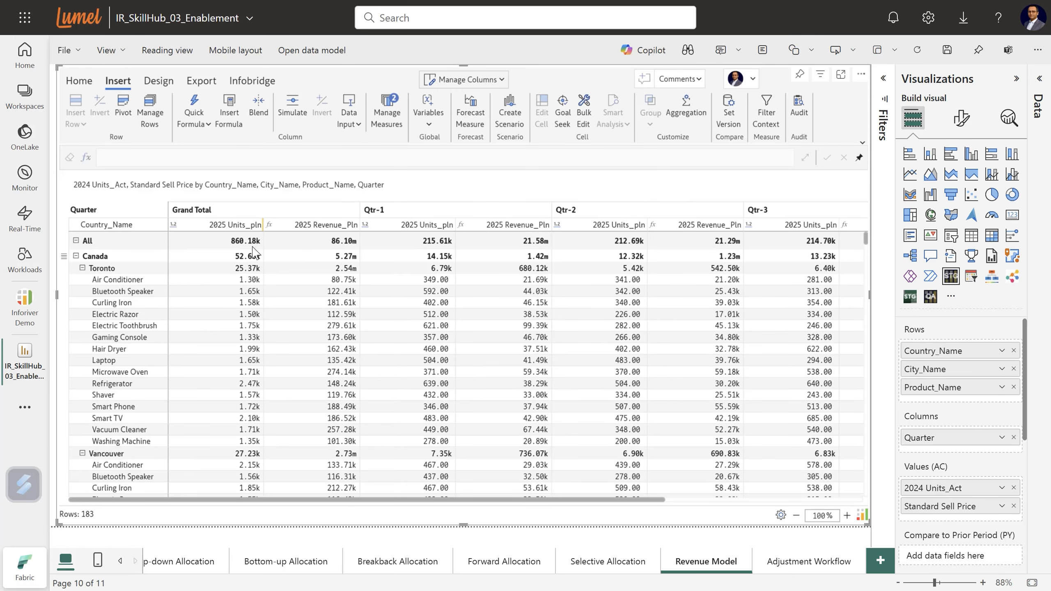
Set the Grand Total 2025 Units_pln value in the All row to 900000
click(225, 241)
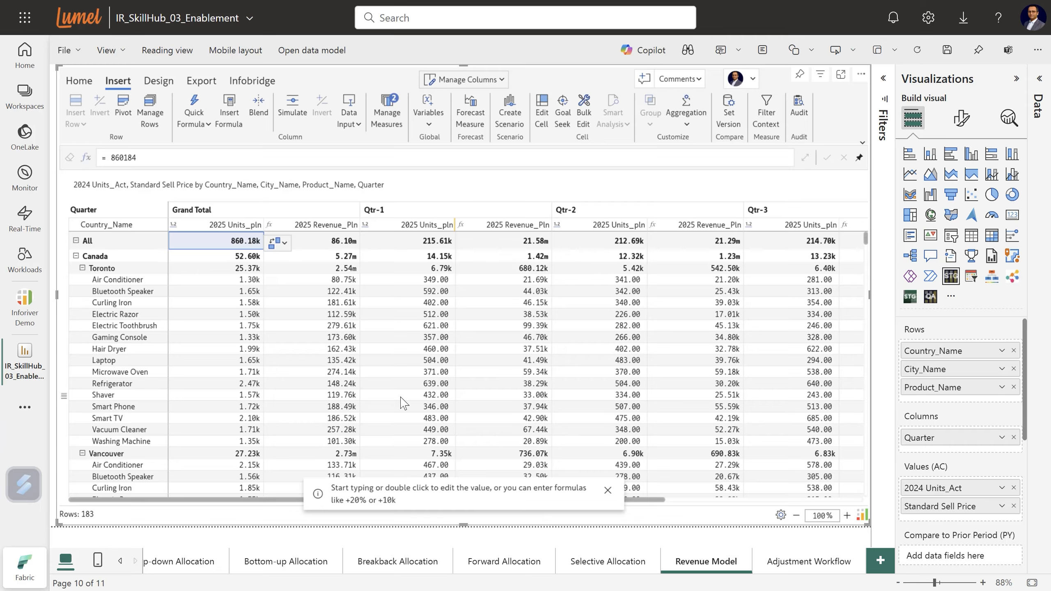
text(900000)
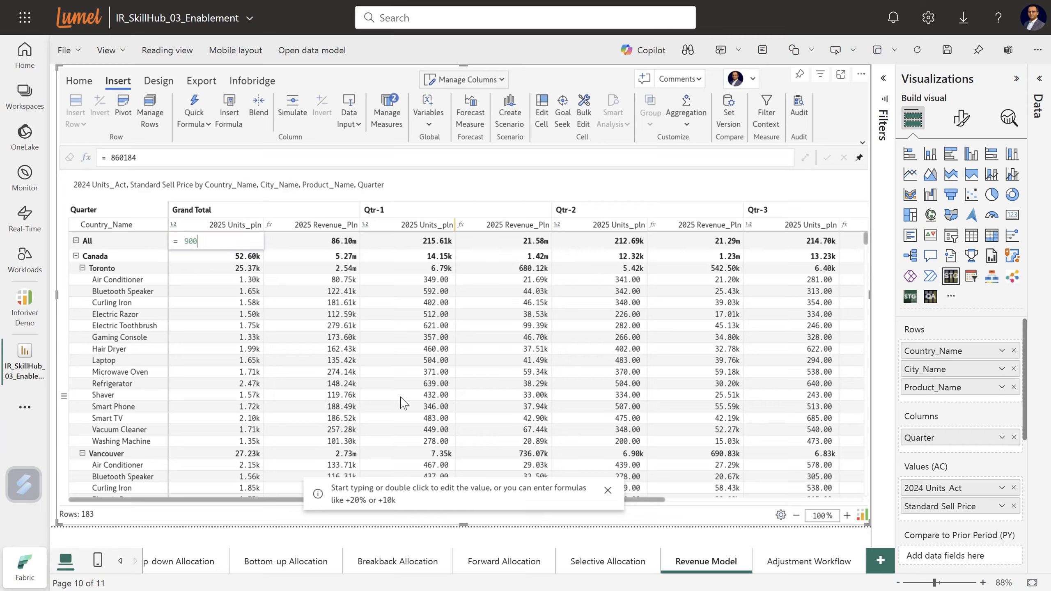
key(Return)
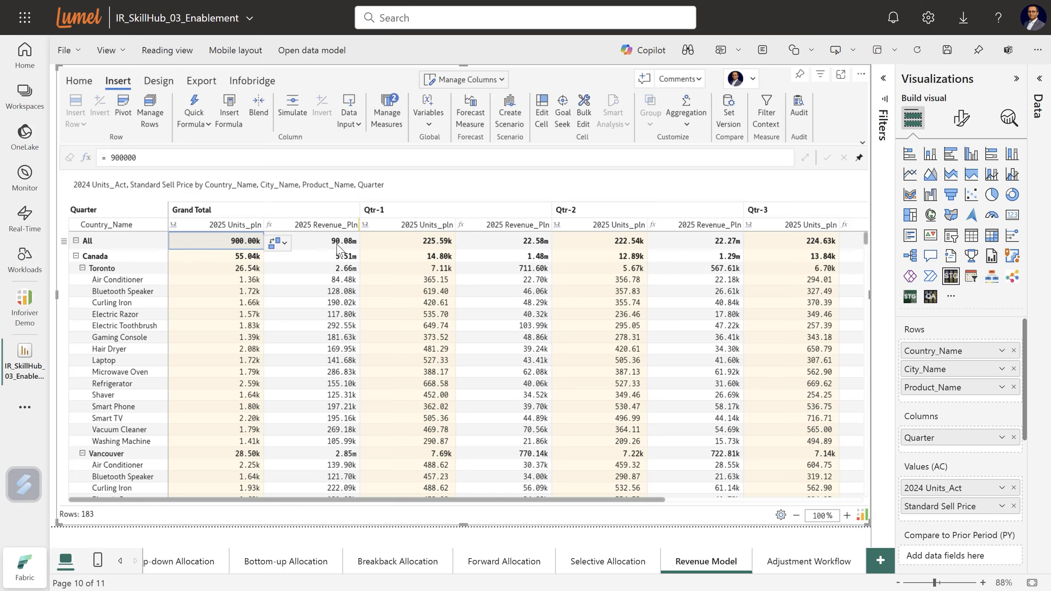
Start an Infobridge bridge from the revenue table with the project name RevenuePlan in the Shared Folder Lumel Internal folder
click(408, 189)
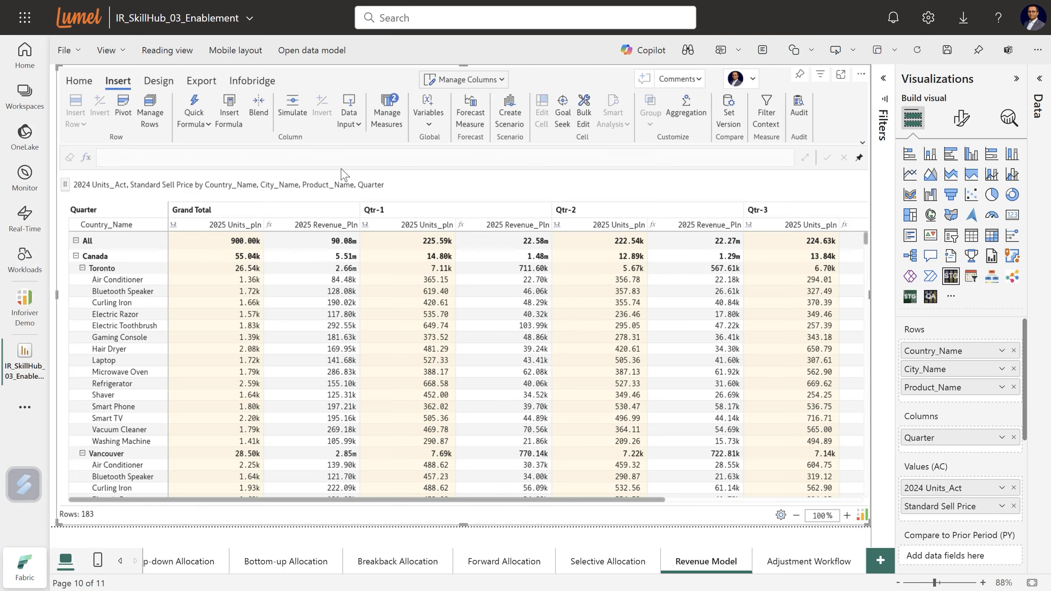
click(252, 81)
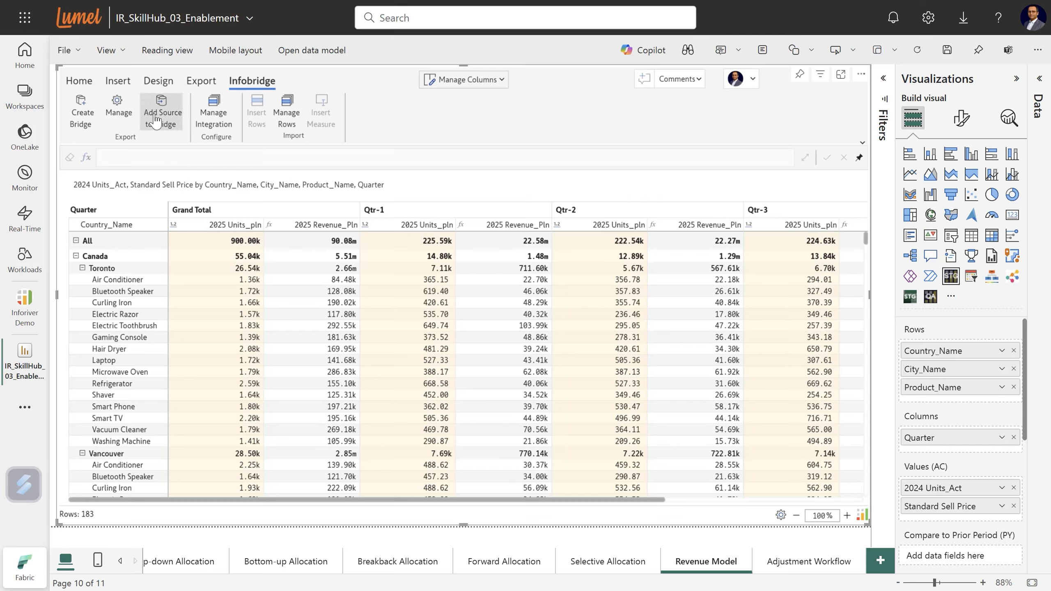
click(81, 112)
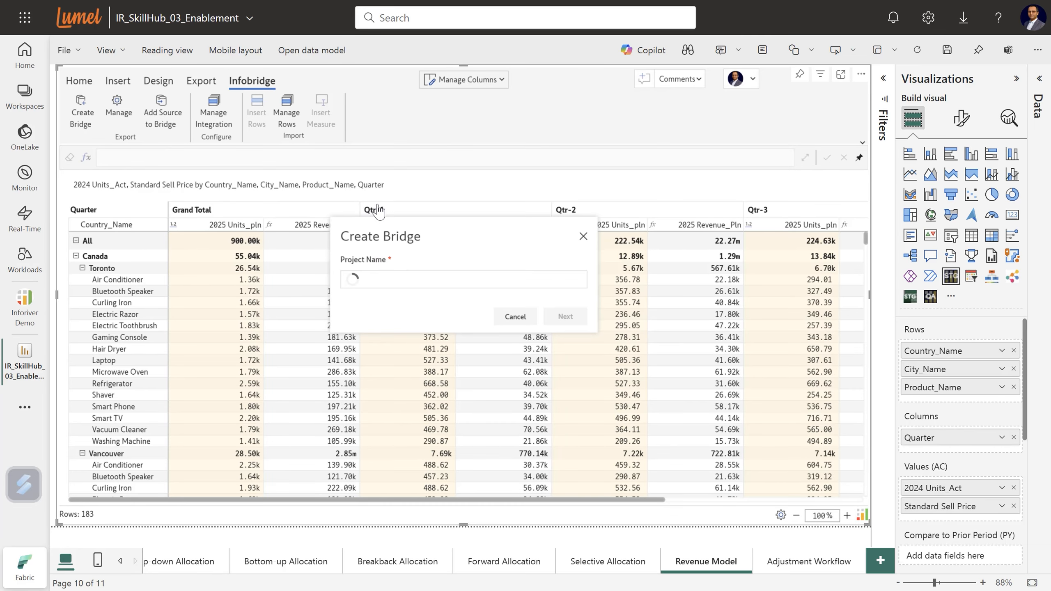
triple_click(410, 283)
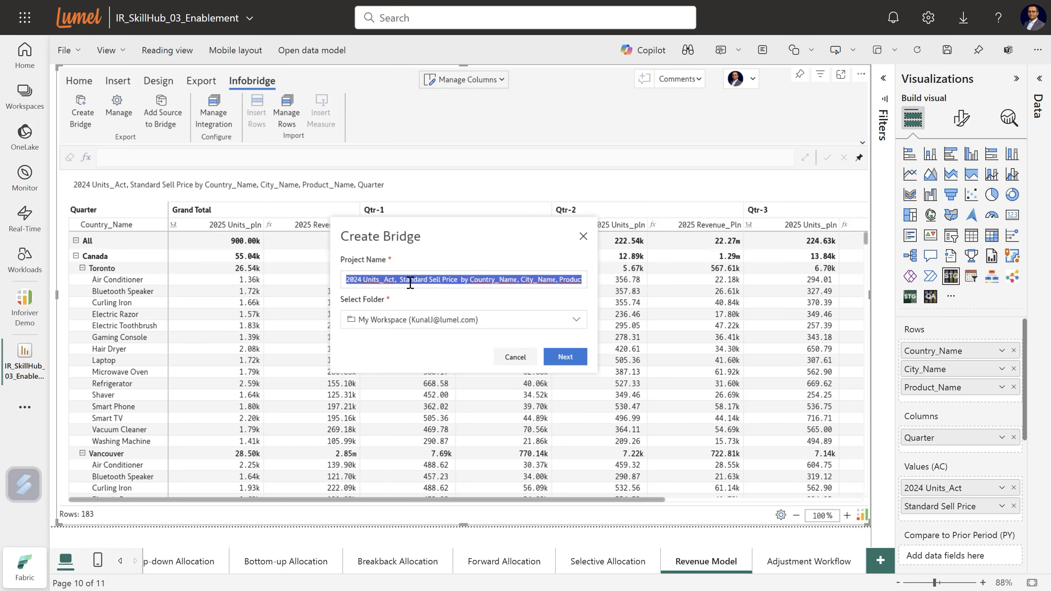
text(RevenuePlan)
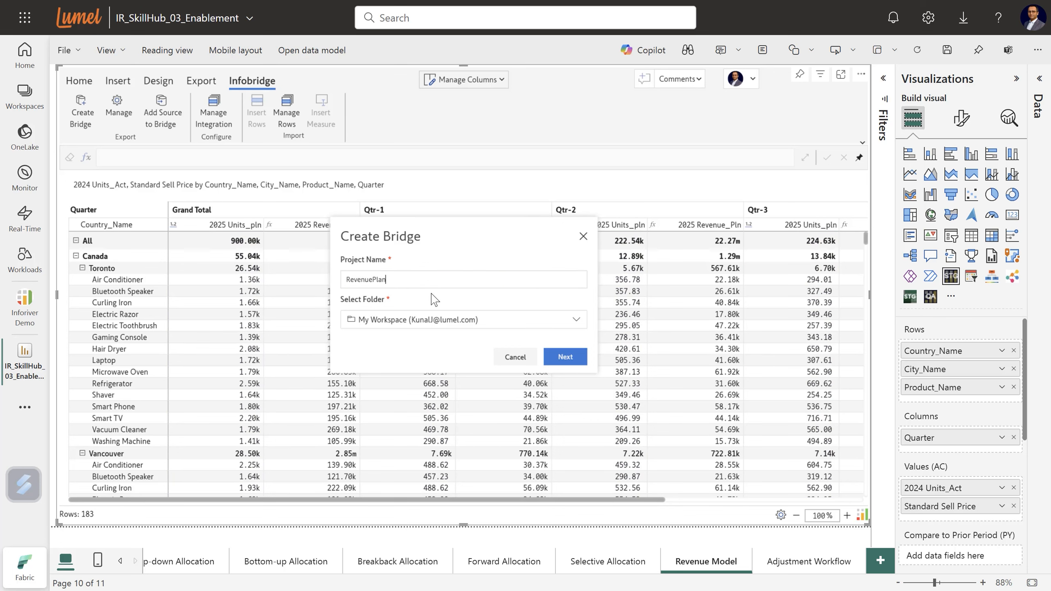
click(431, 324)
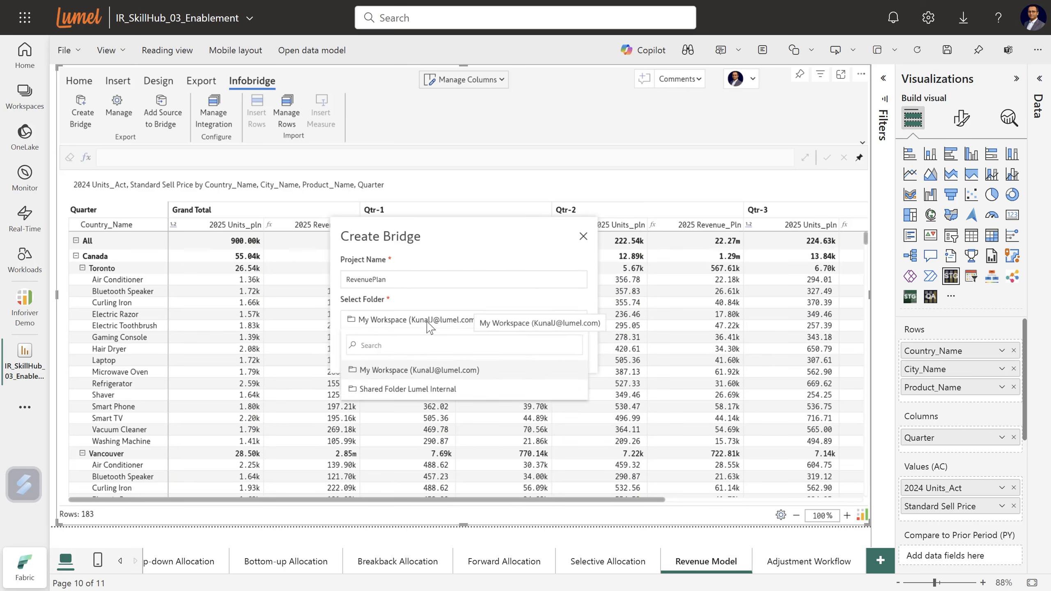
click(446, 389)
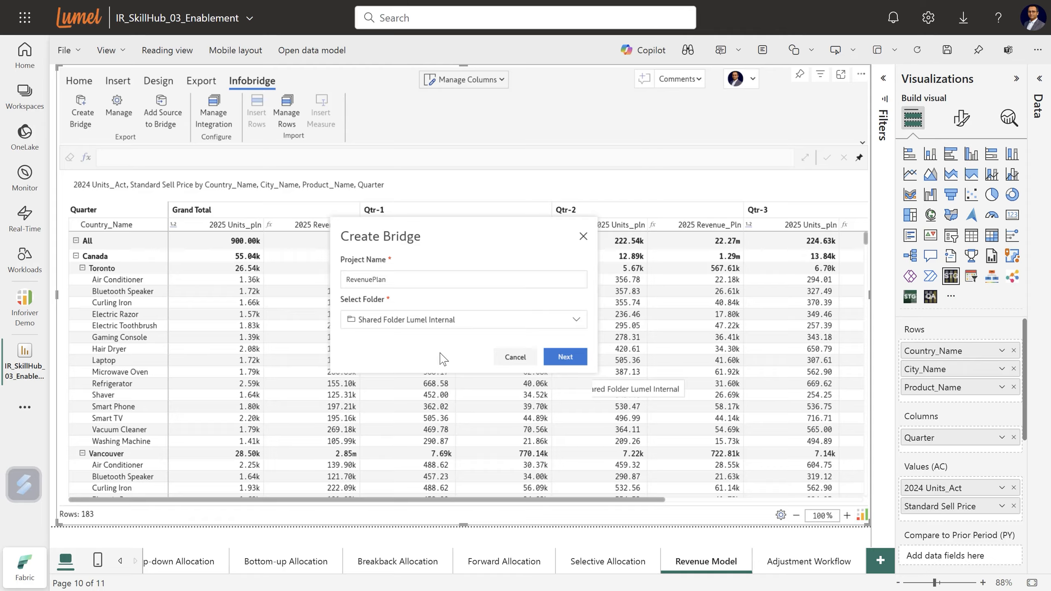
click(565, 357)
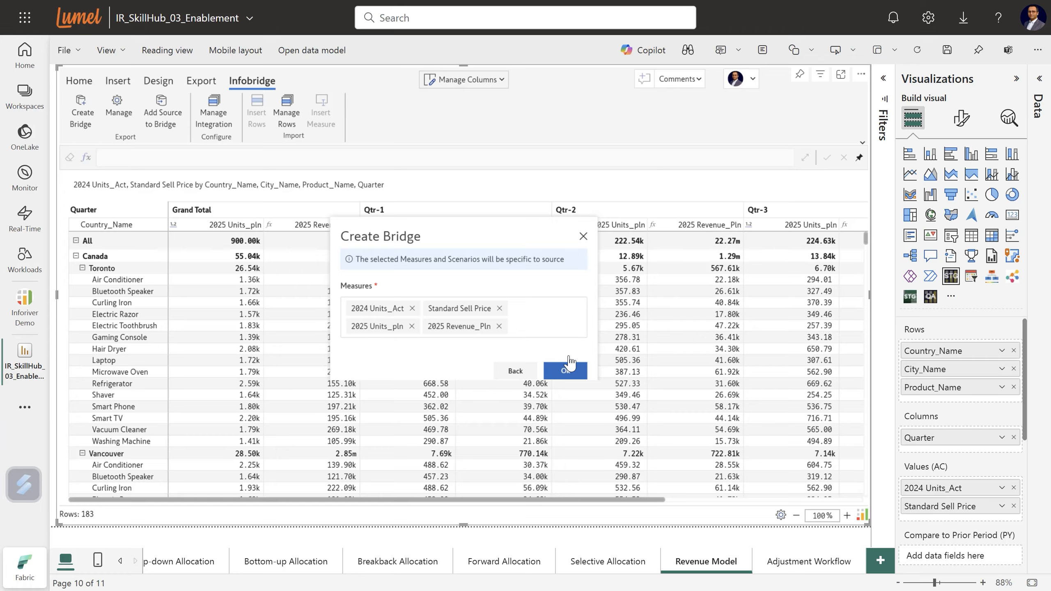
Keep only 2025 Revenue_Pln as the bridge measure, create the bridge and open it in Infobridge, allowing the navigation once
click(412, 308)
click(422, 309)
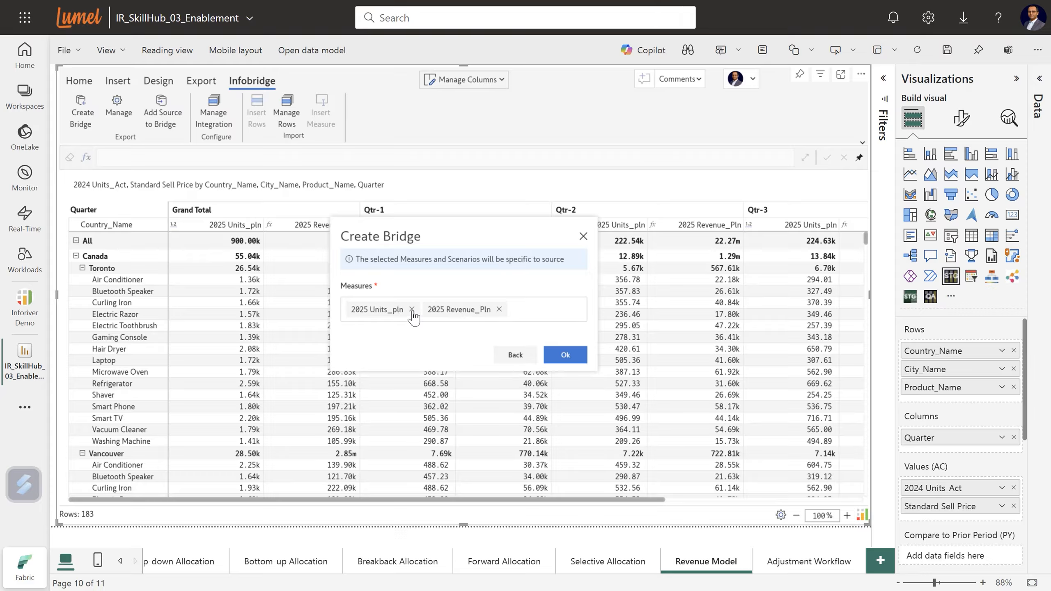
click(413, 309)
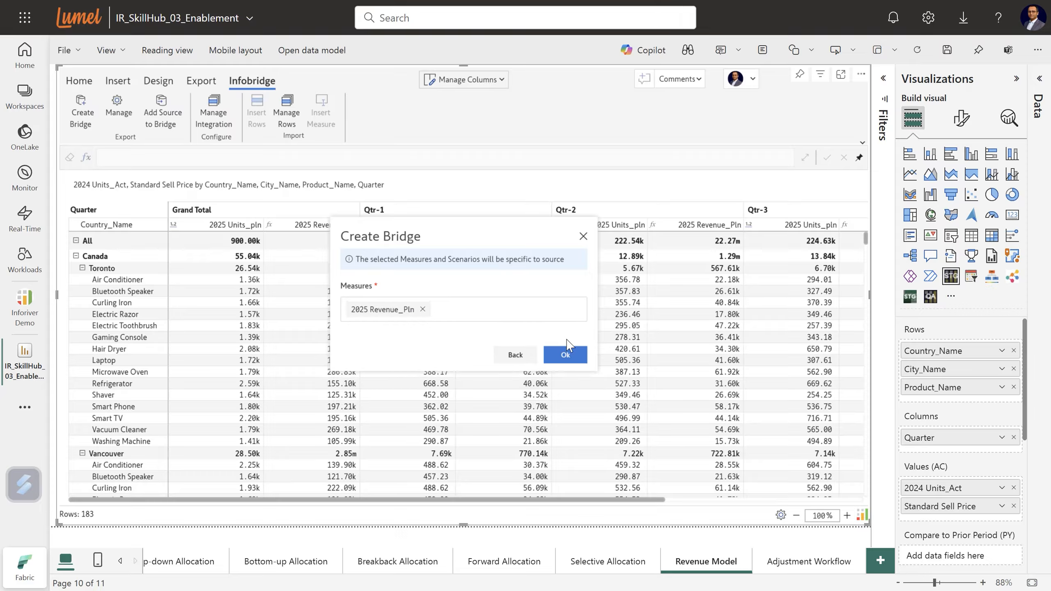
click(567, 356)
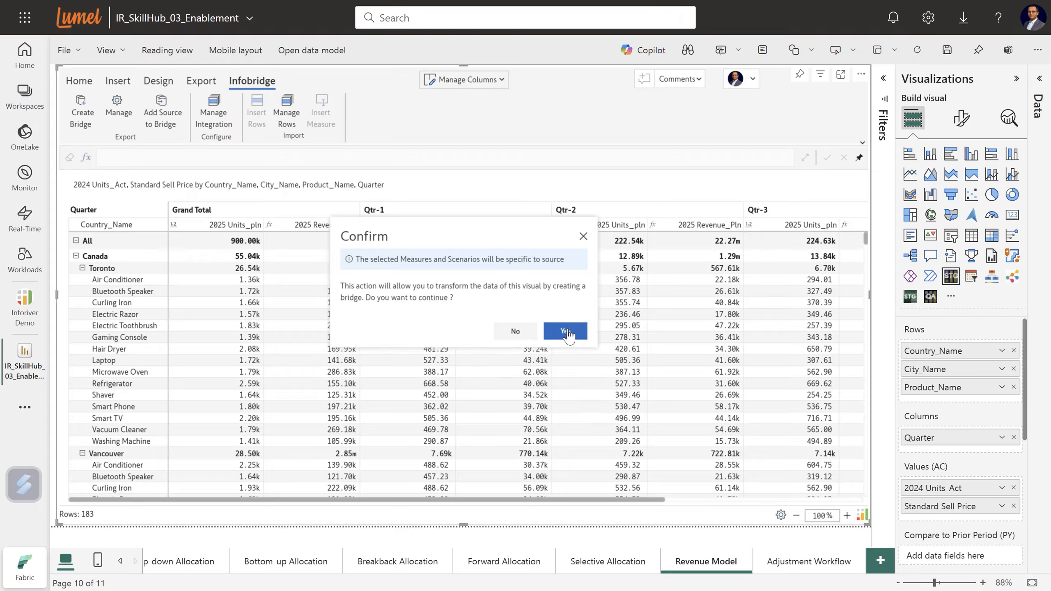
click(567, 333)
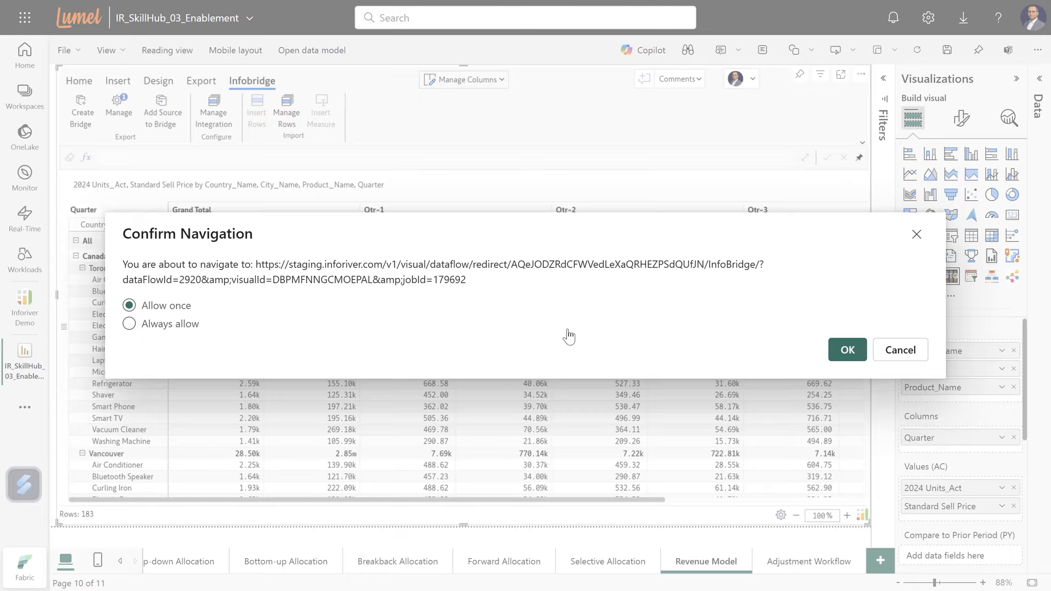
click(848, 350)
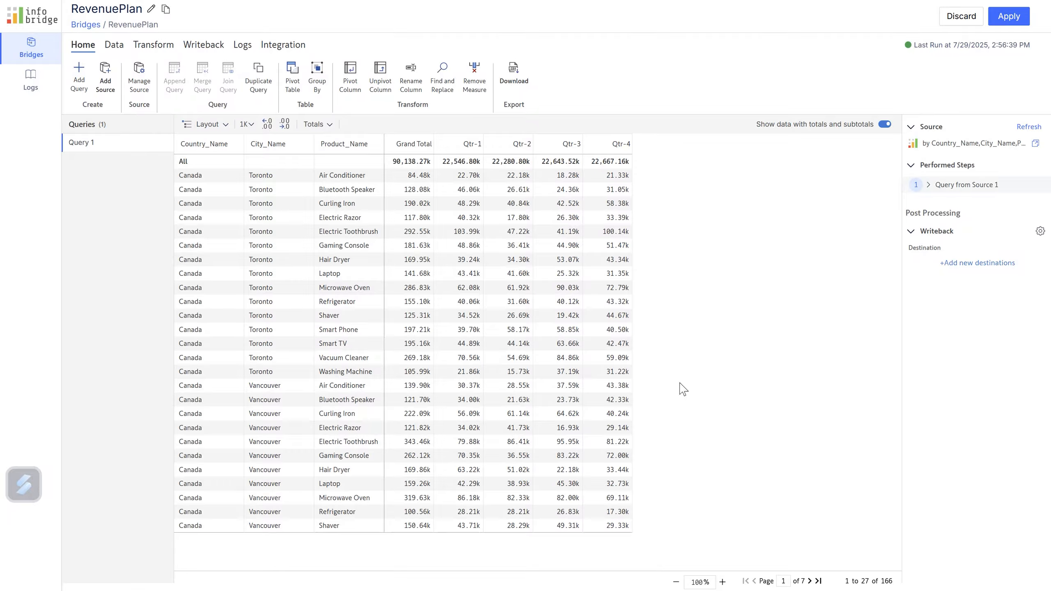
Rename Query 1 of the bridge as RevenueBridge
click(150, 143)
key(ctrl+a)
text(RevenueBridge)
click(145, 143)
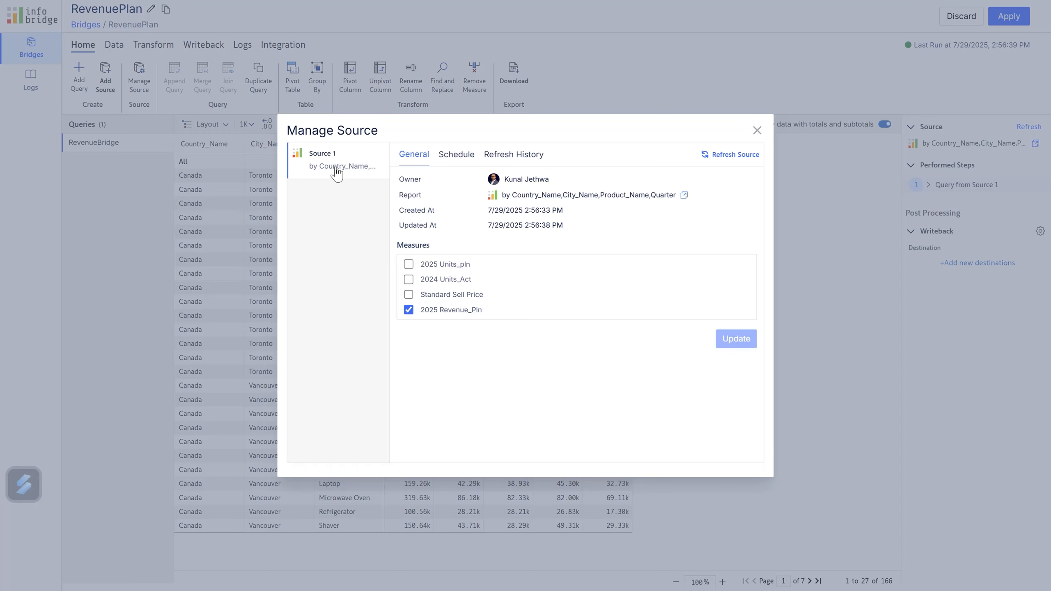
Rename Source 1 of the bridge as RevenuePlan and check the source's schedule and refresh history
click(365, 154)
double_click(332, 153)
text(RevenuePlan)
click(350, 154)
click(459, 163)
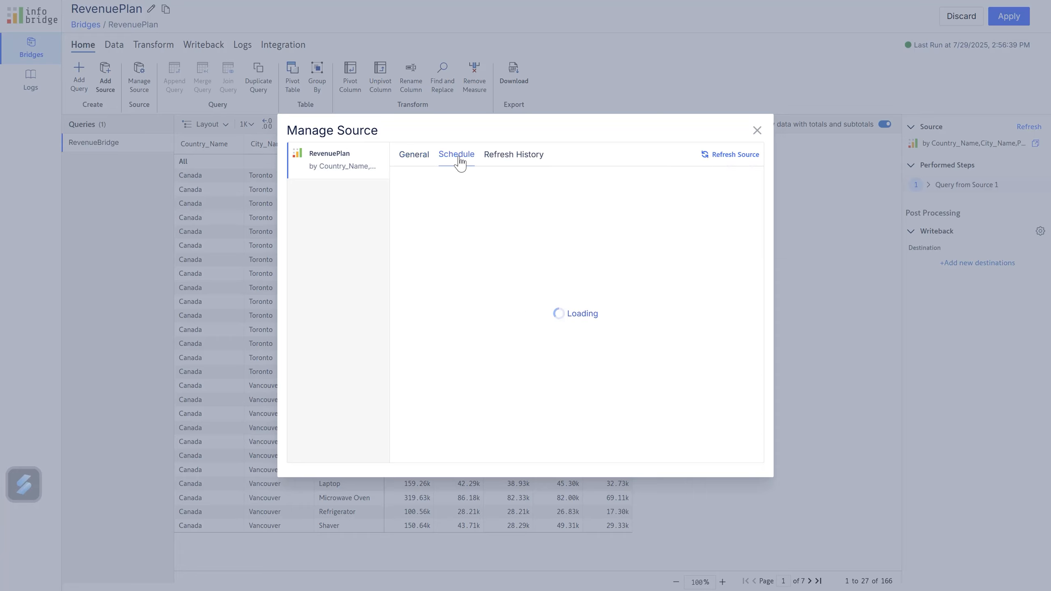
click(522, 158)
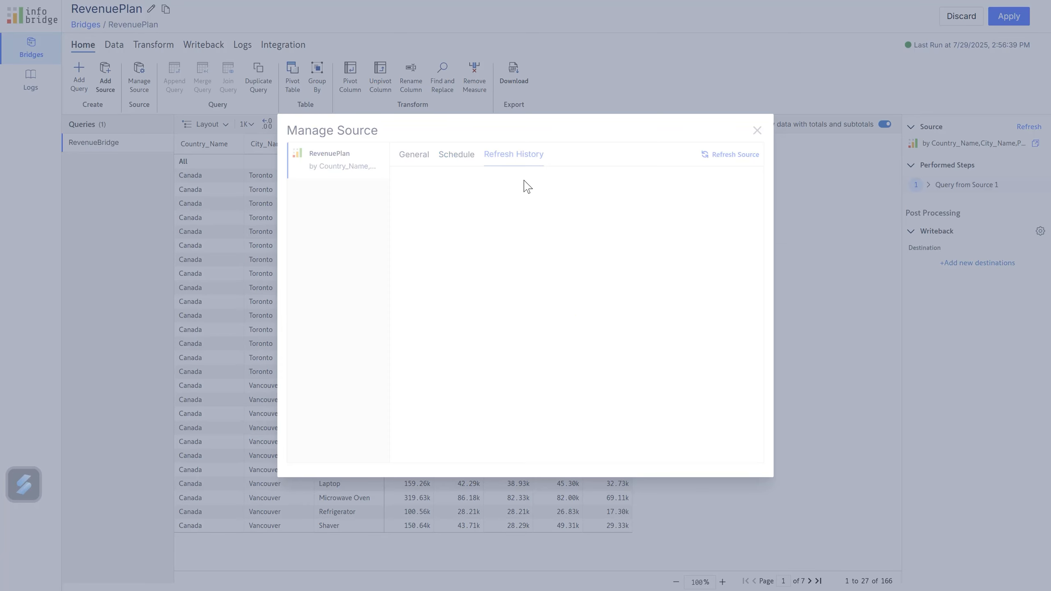
click(411, 157)
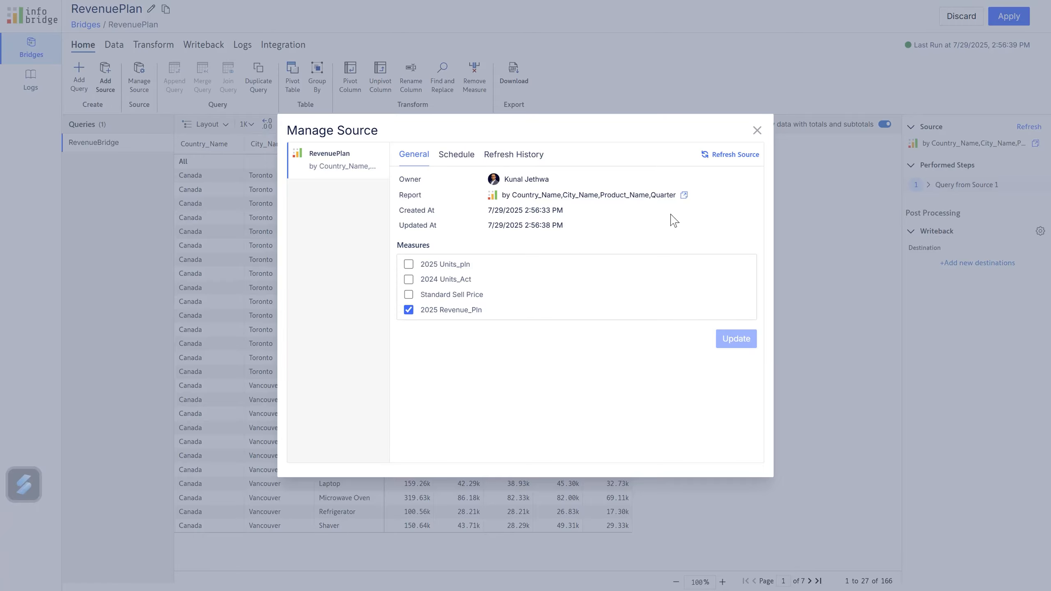
click(757, 131)
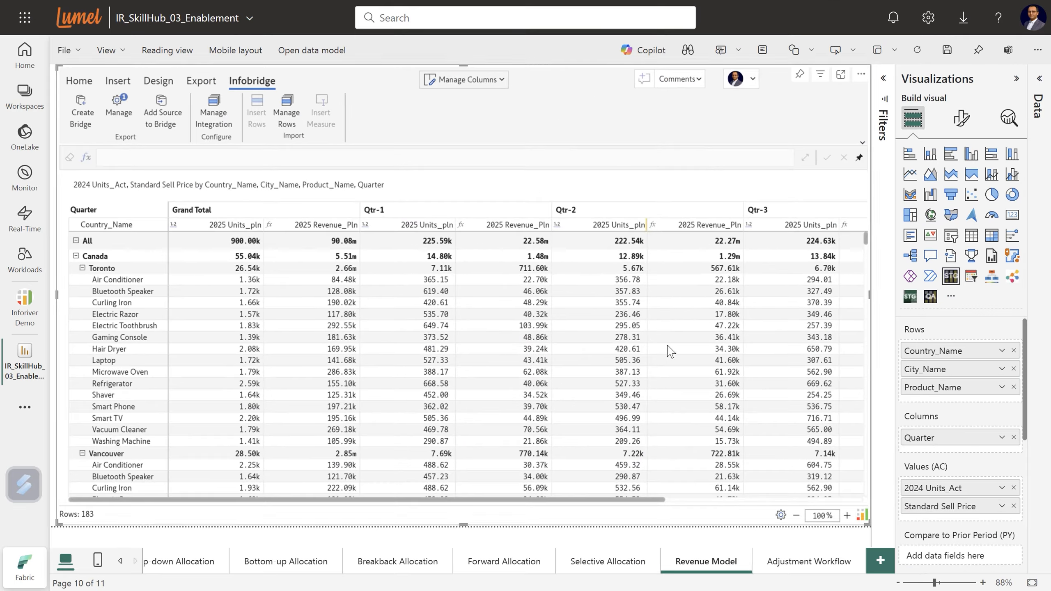
On the Adjustment Workflow page, set the cost table's column grand total to Left and apply the quick number format that scales values with k and m
click(798, 570)
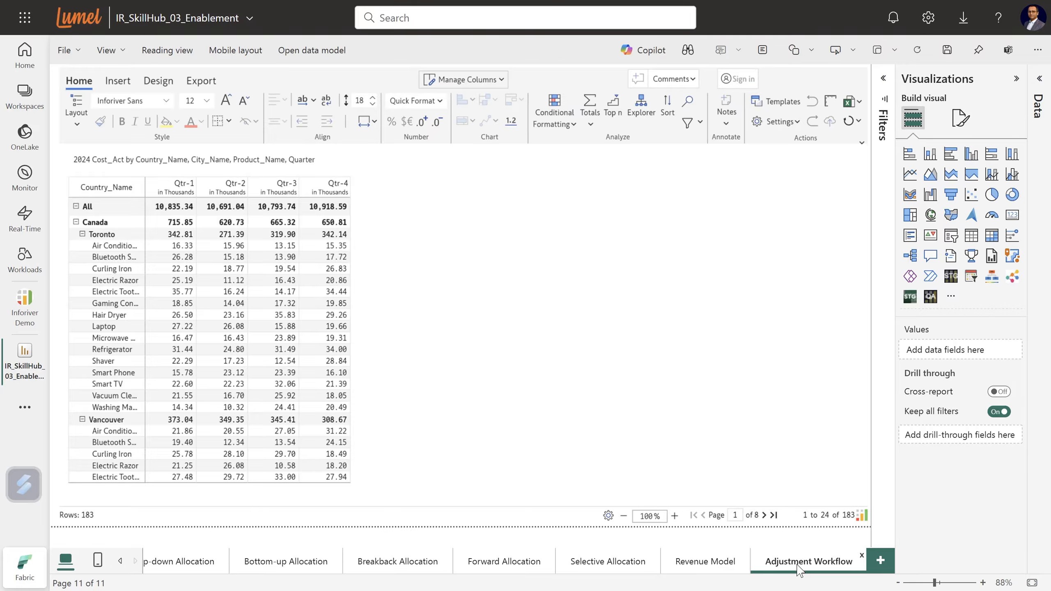
click(712, 416)
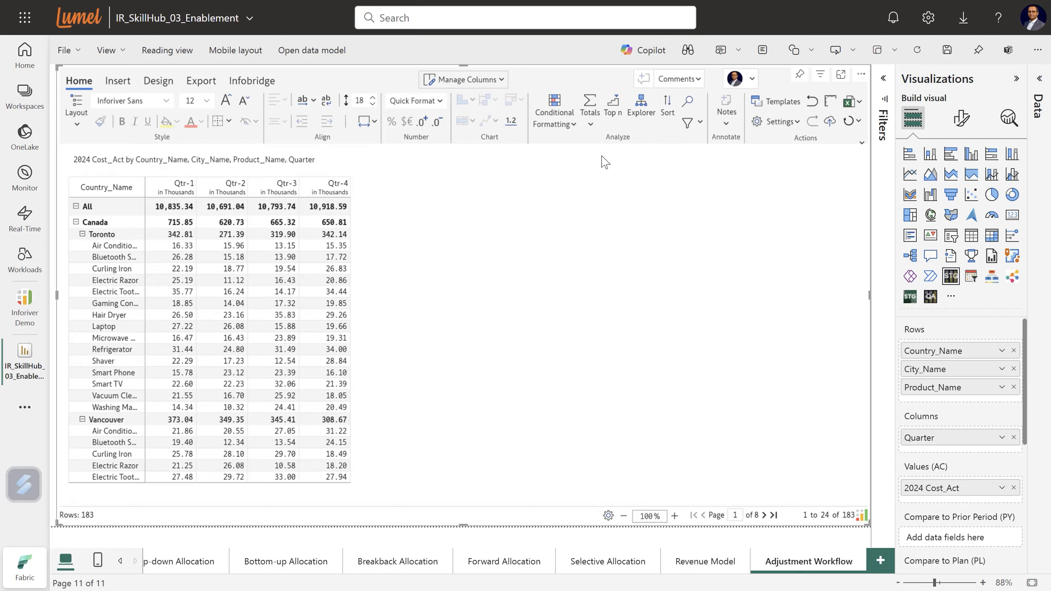
click(589, 125)
click(590, 193)
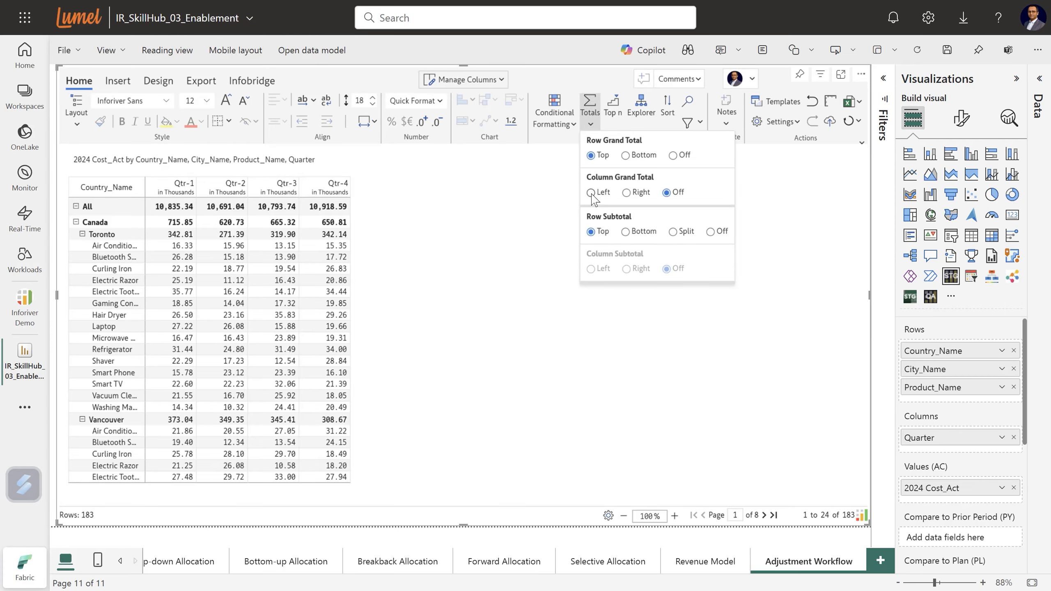
click(579, 359)
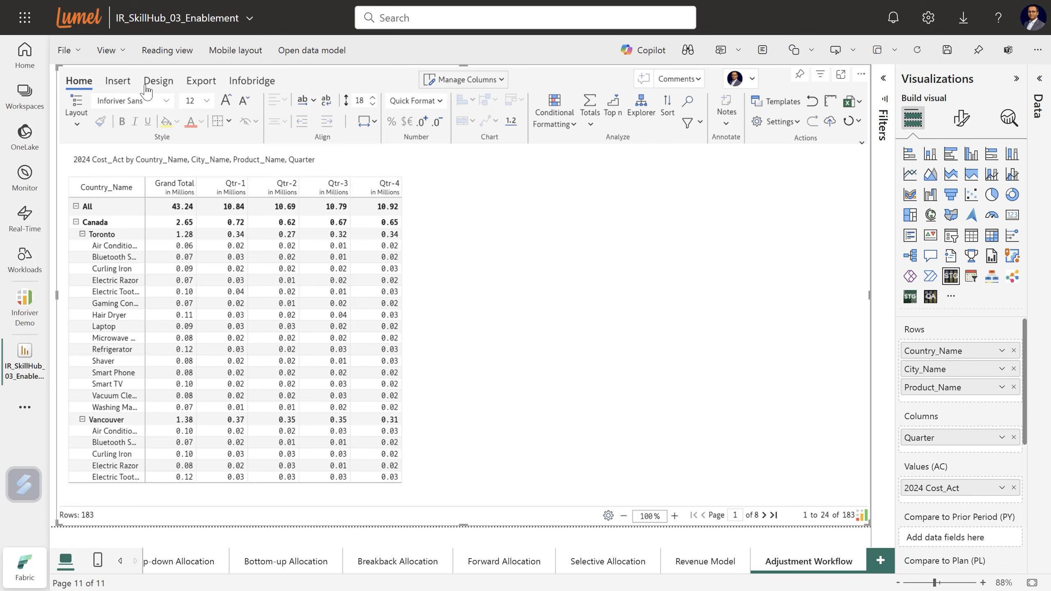
click(410, 101)
click(445, 185)
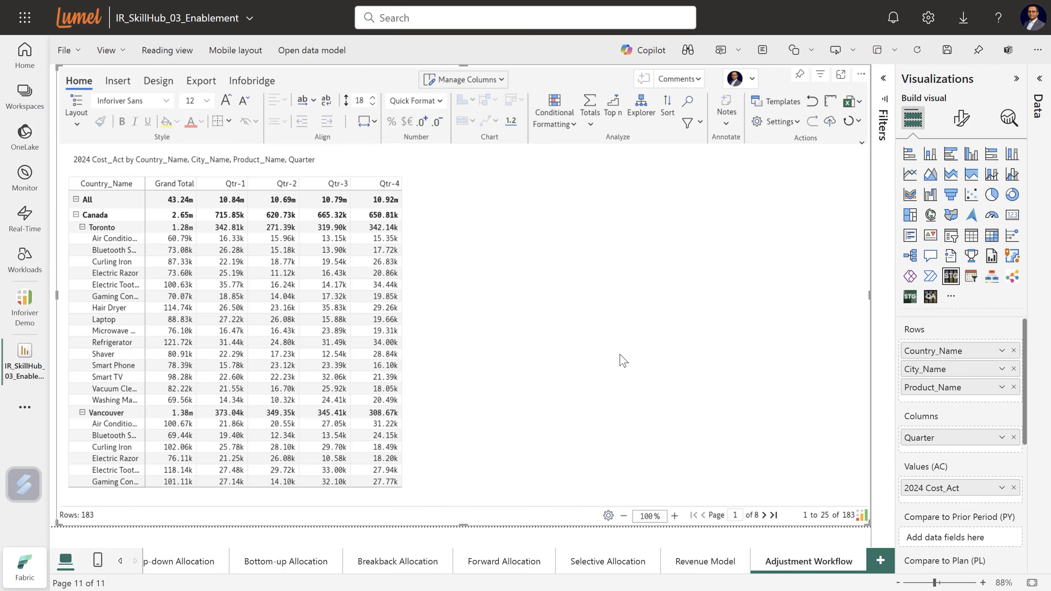
Insert a number data input measure copied from the 2024 Cost_Act series, titled "2025 Cost_pln"
click(117, 82)
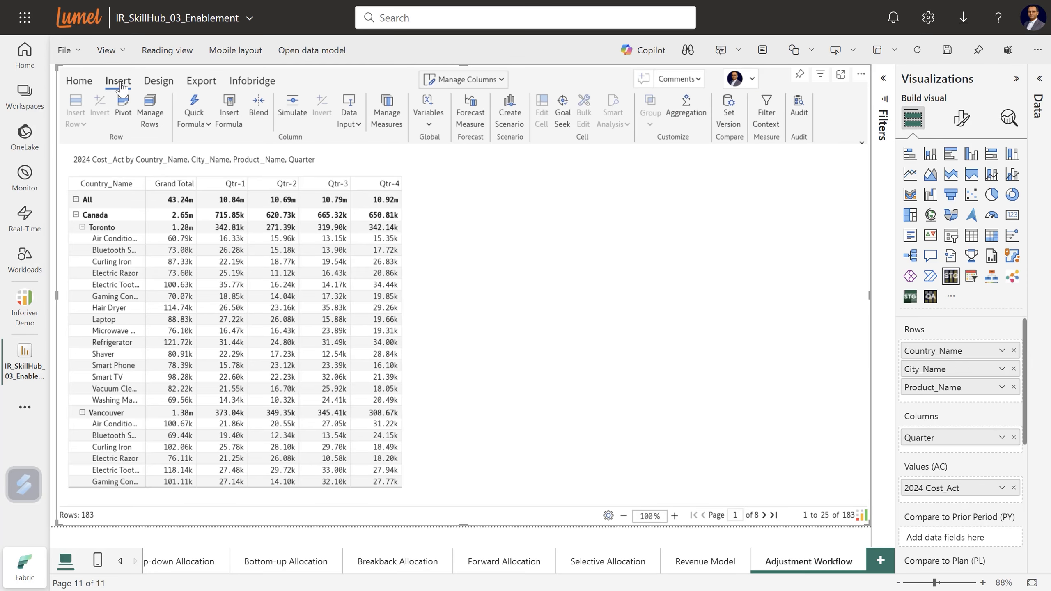
click(358, 124)
mouse_move(372, 143)
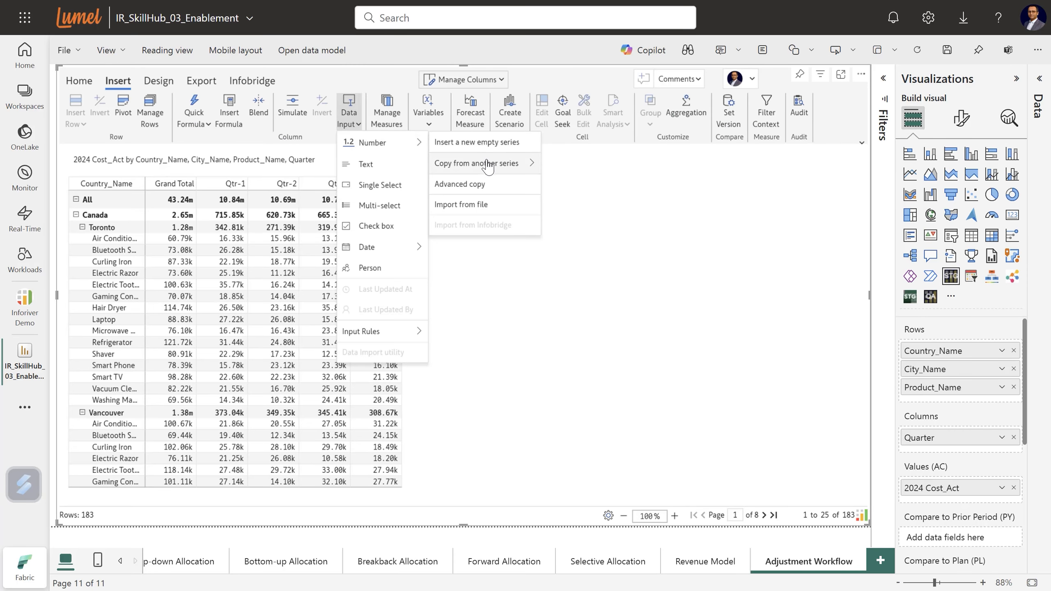
mouse_move(513, 163)
click(559, 162)
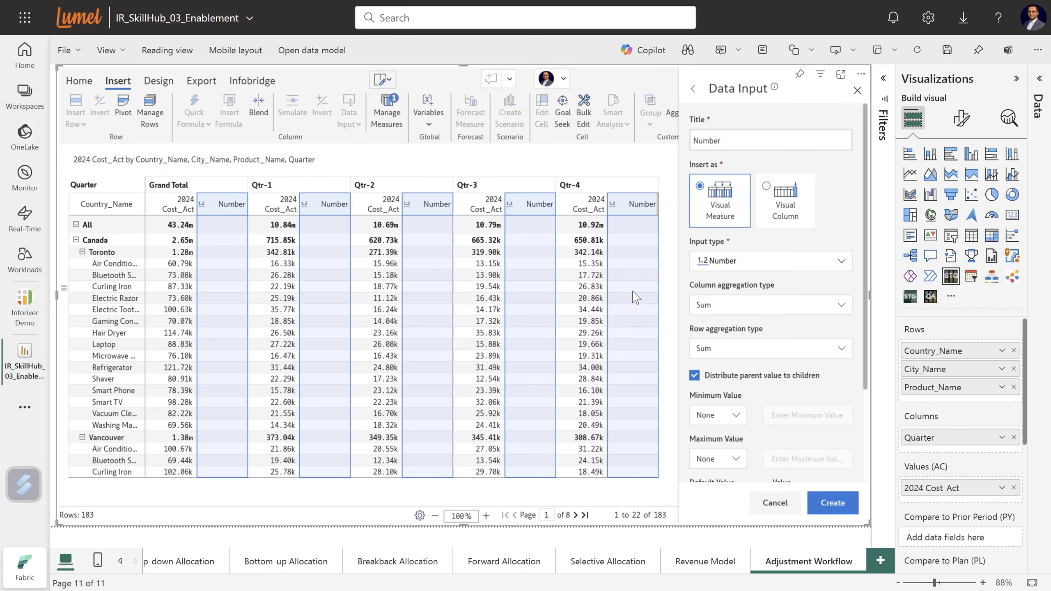
double_click(719, 141)
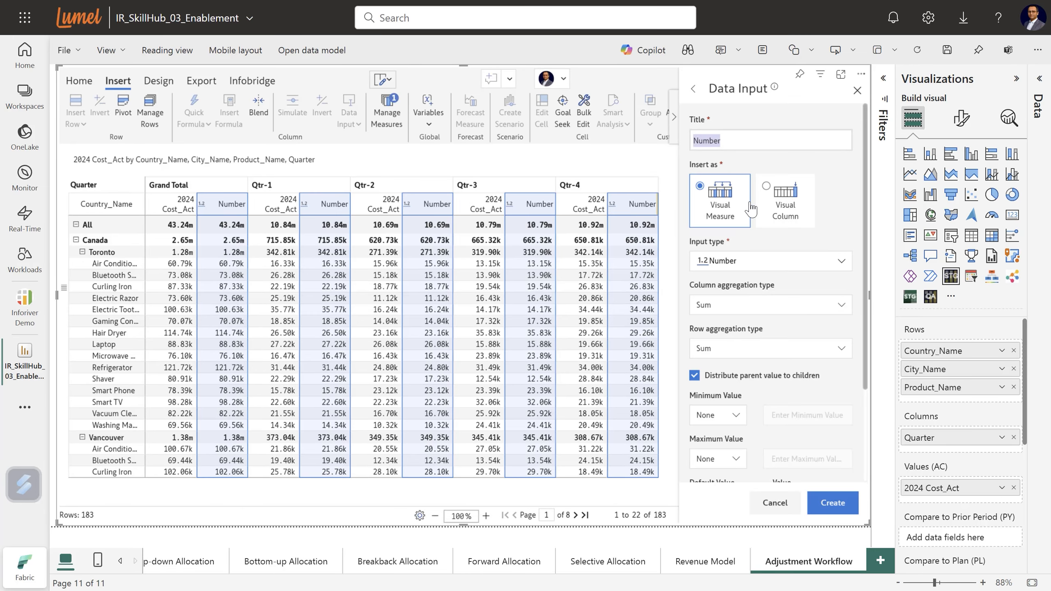
text(2025 Cost_pln)
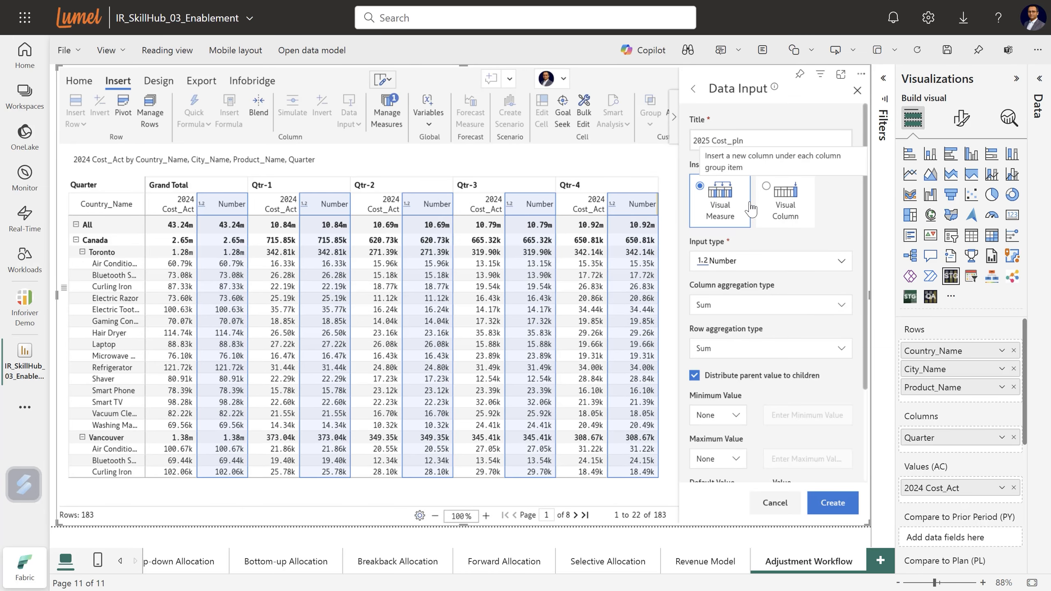
click(848, 509)
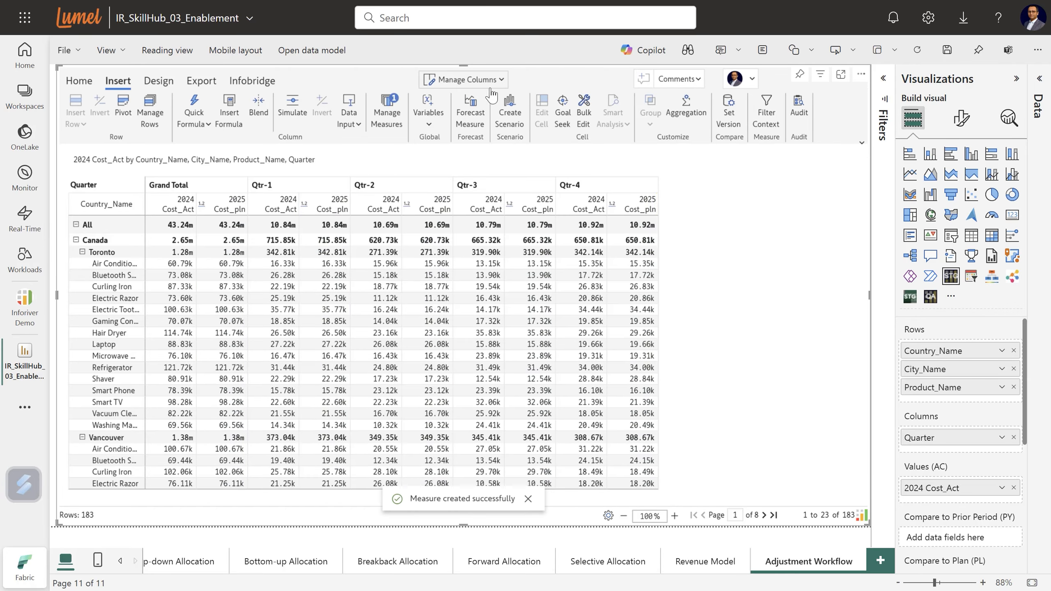
Hide the 2024 Cost_Act column and widen the 2025 Cost_pln columns to fit their header on one line
click(470, 88)
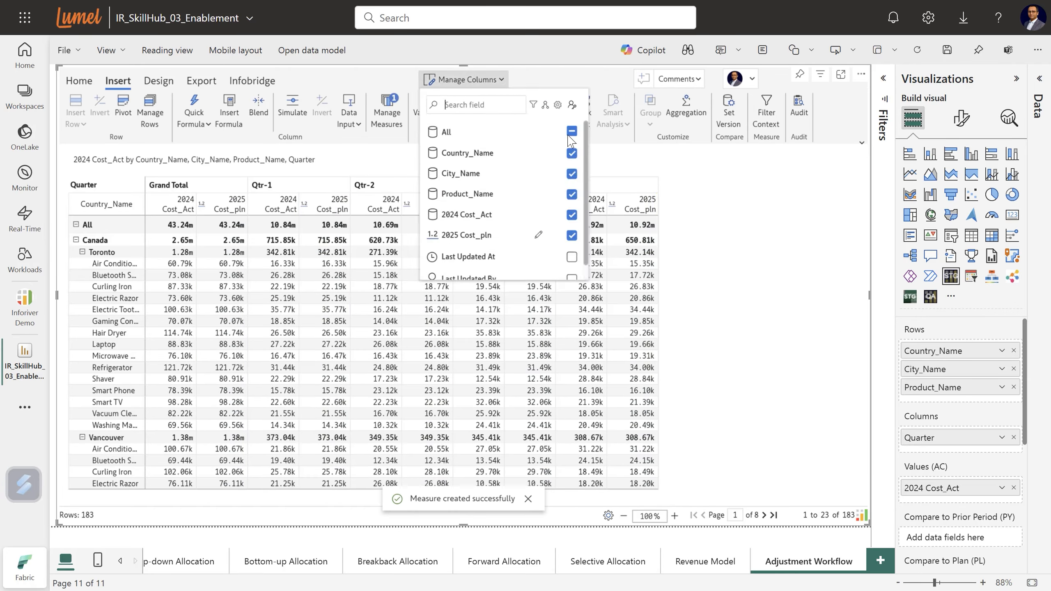
click(572, 215)
click(733, 314)
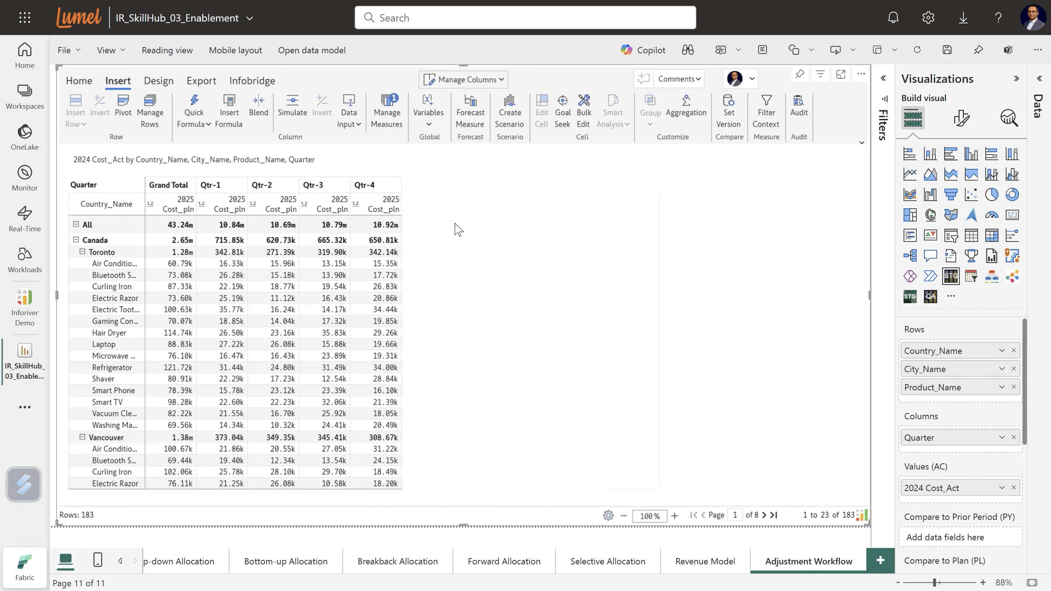
drag(414, 205, 422, 205)
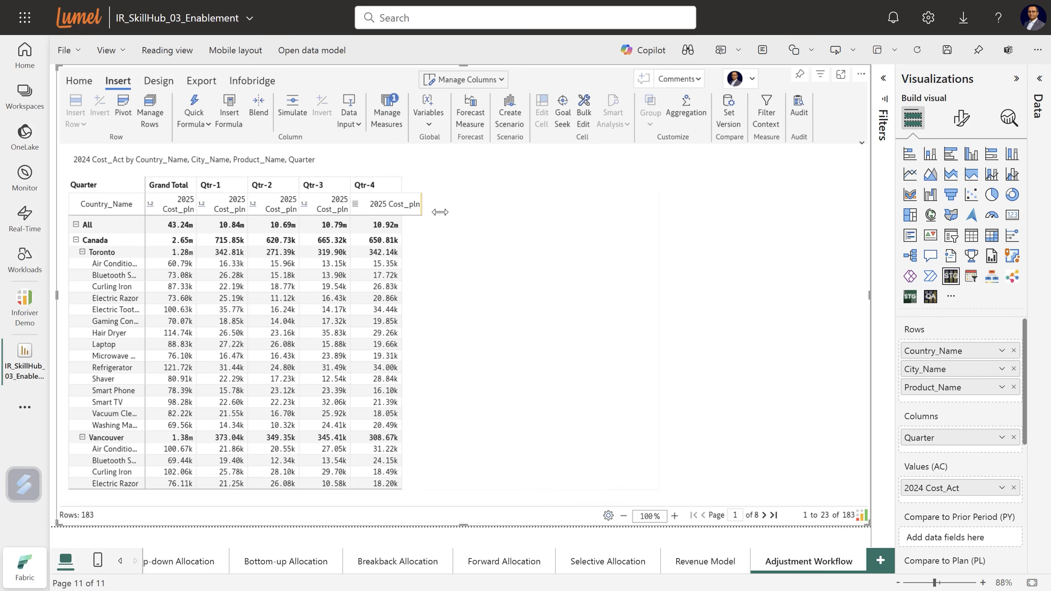
Add an Infobridge integration to the RevenuePlan bridge in Shared Folder Lumel Internal, using the RevenueBridge query and the proposed dimension mapping
click(271, 83)
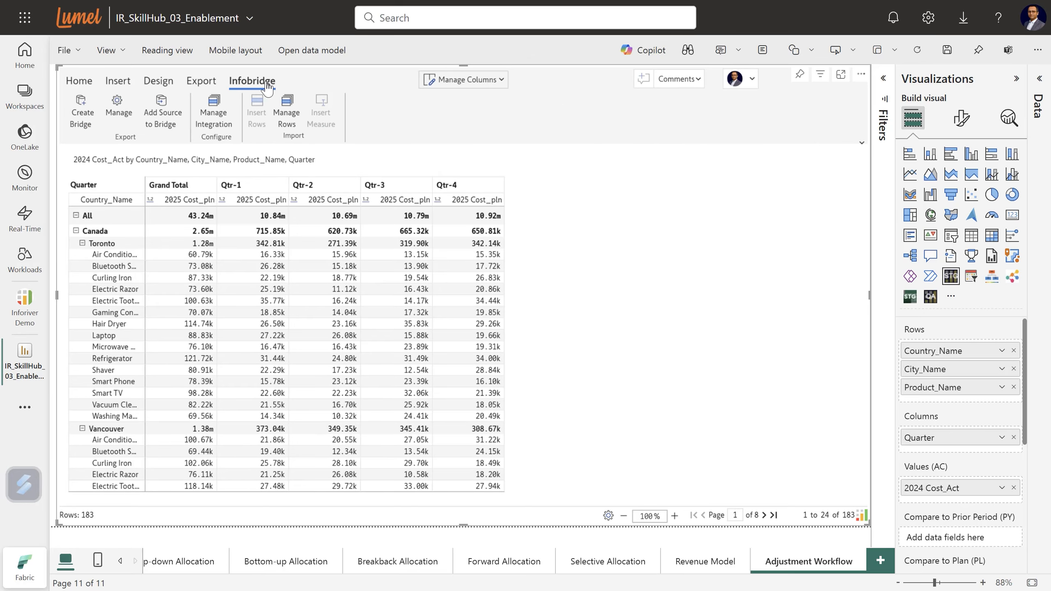
click(212, 124)
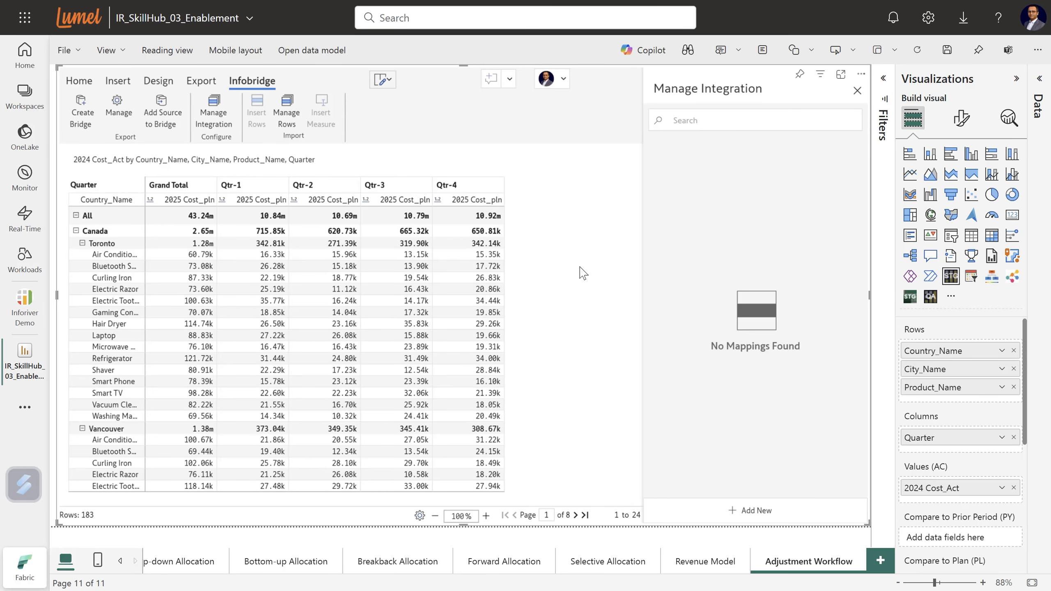
click(753, 512)
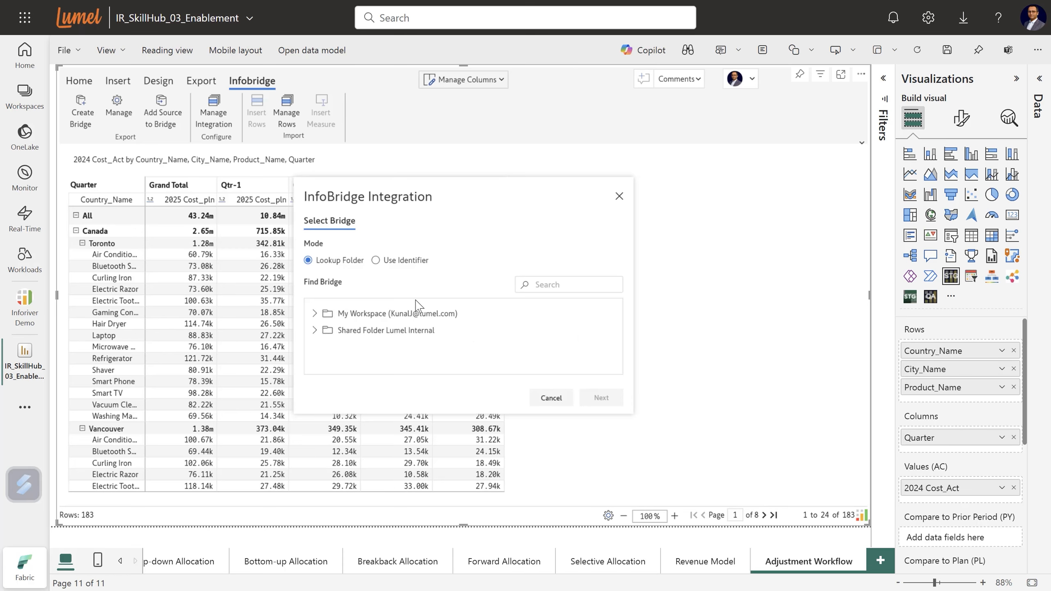
click(314, 330)
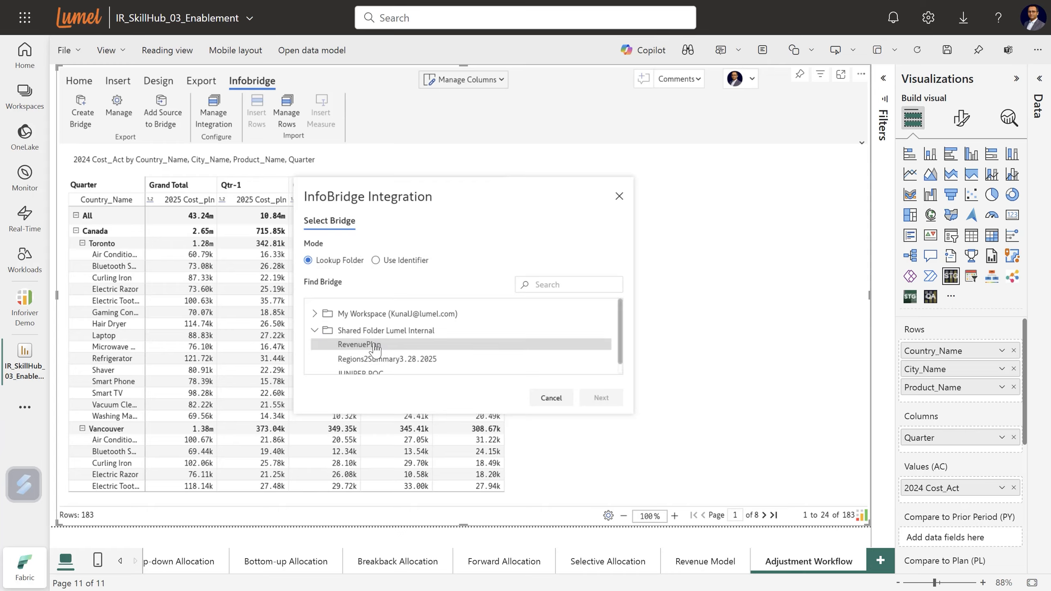
click(375, 346)
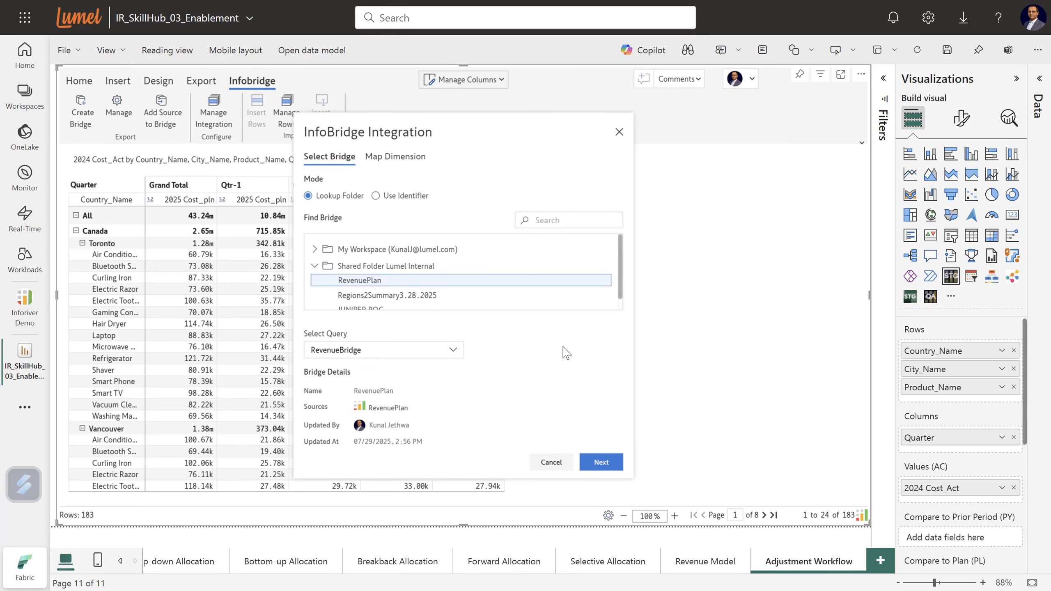
click(607, 463)
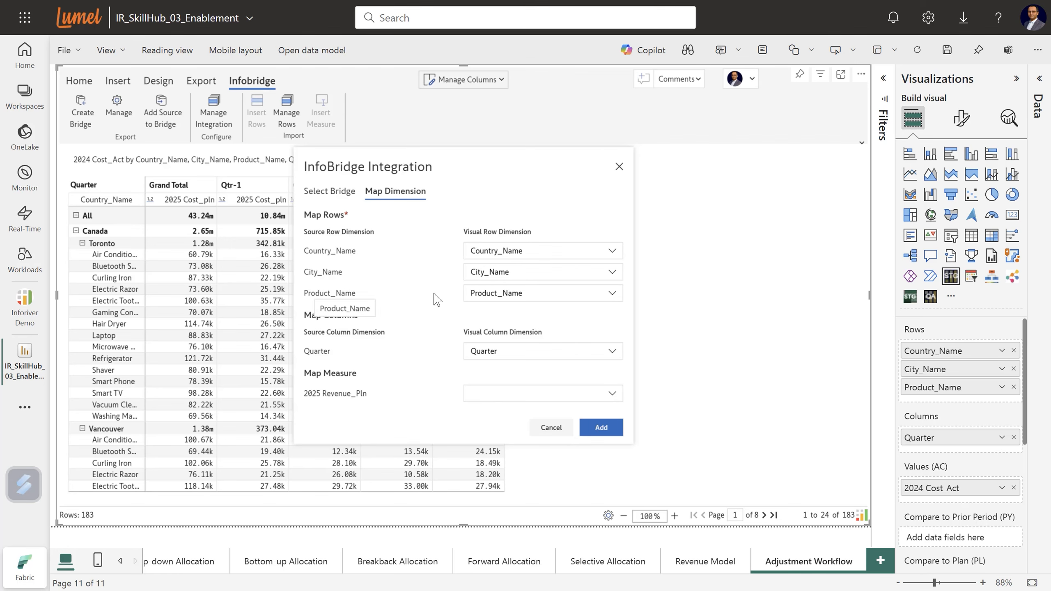
click(602, 431)
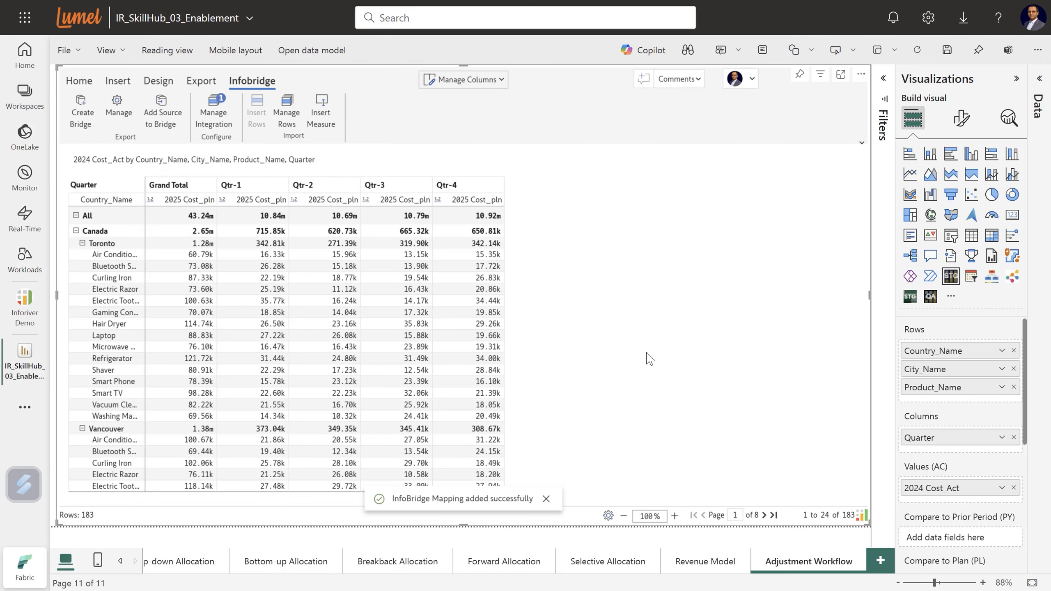
Insert an Infobridge measure titled "2025 Revenue_Pln" from the RevenueBridge - RevenuePlan mapping, using its 2025 Revenue_Pln measure
click(321, 125)
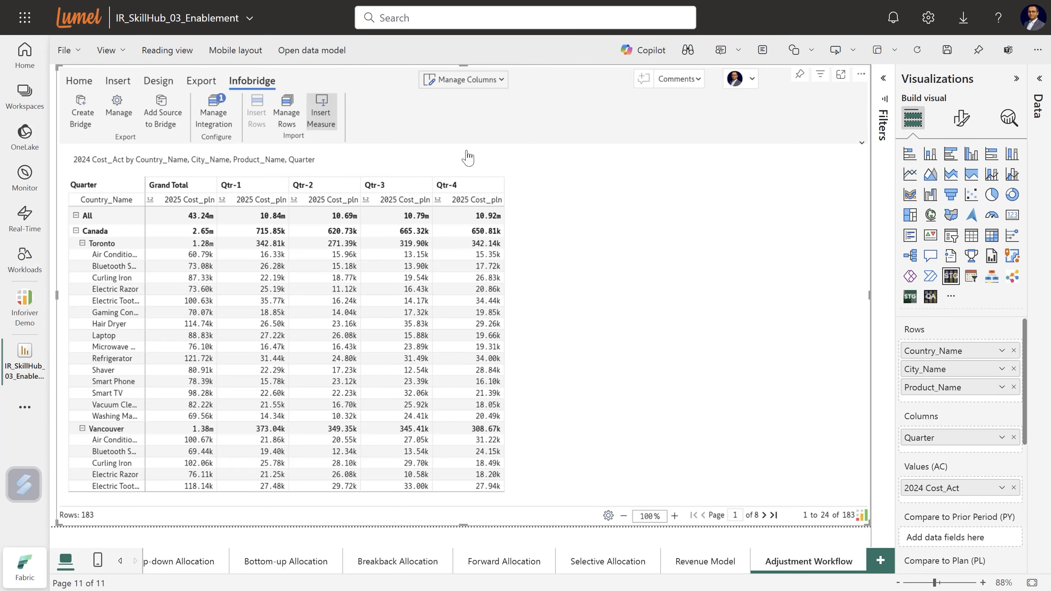
double_click(703, 140)
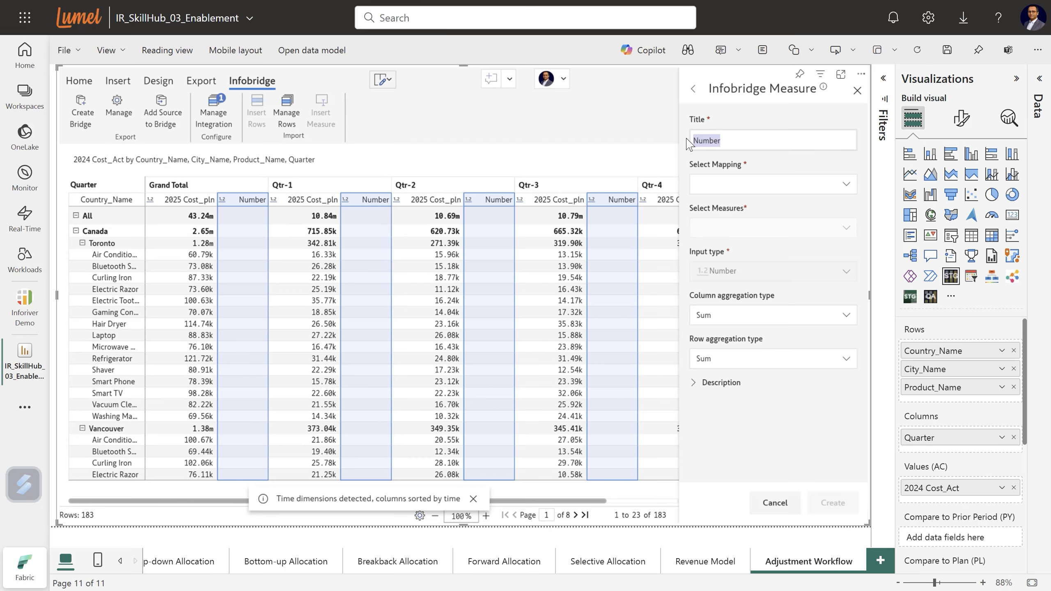
text(2025 Revenue_pln)
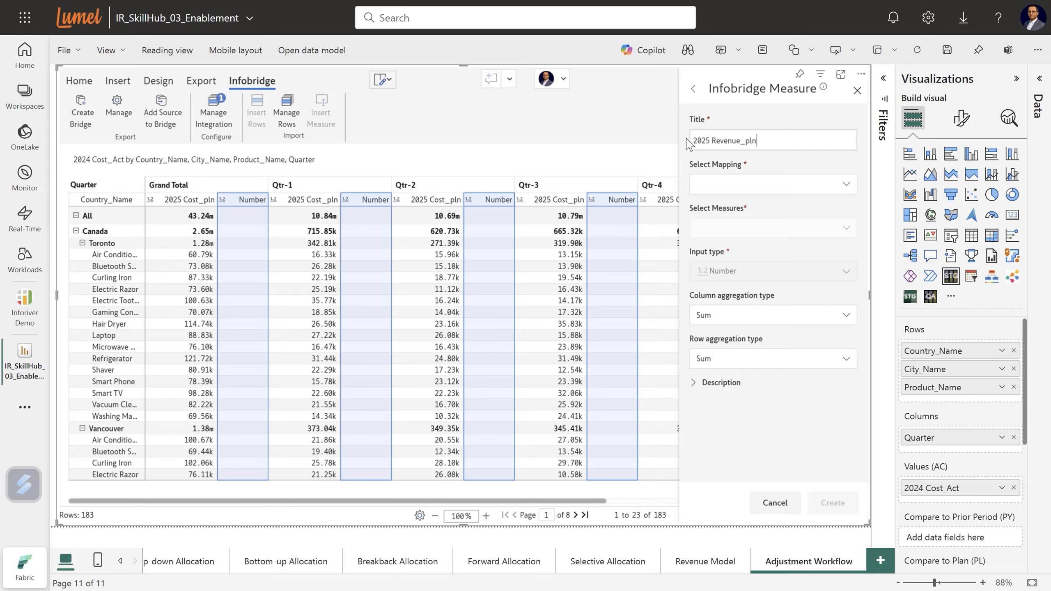
click(737, 185)
click(755, 207)
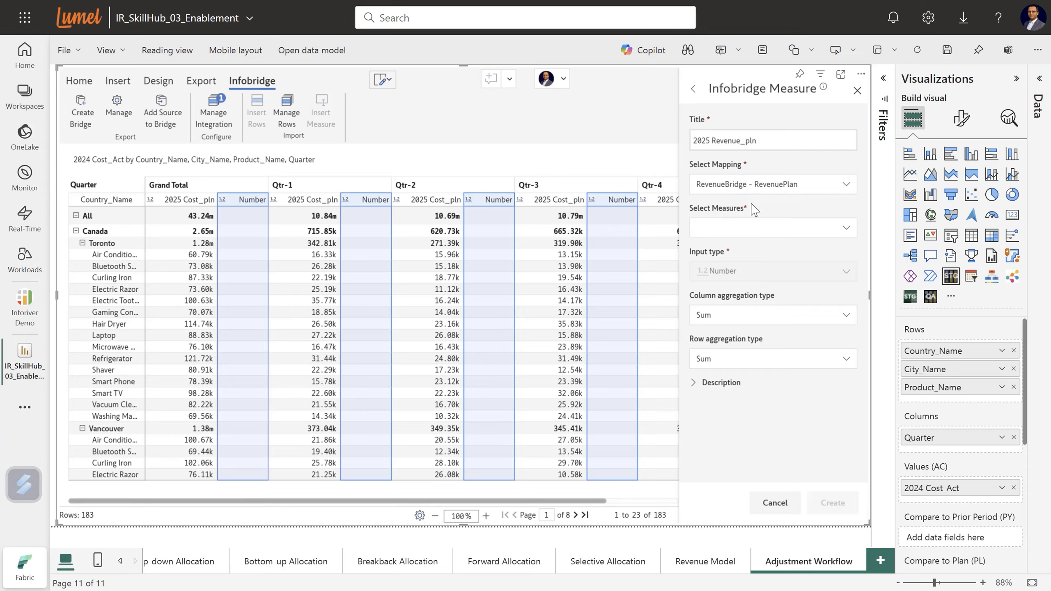
click(759, 229)
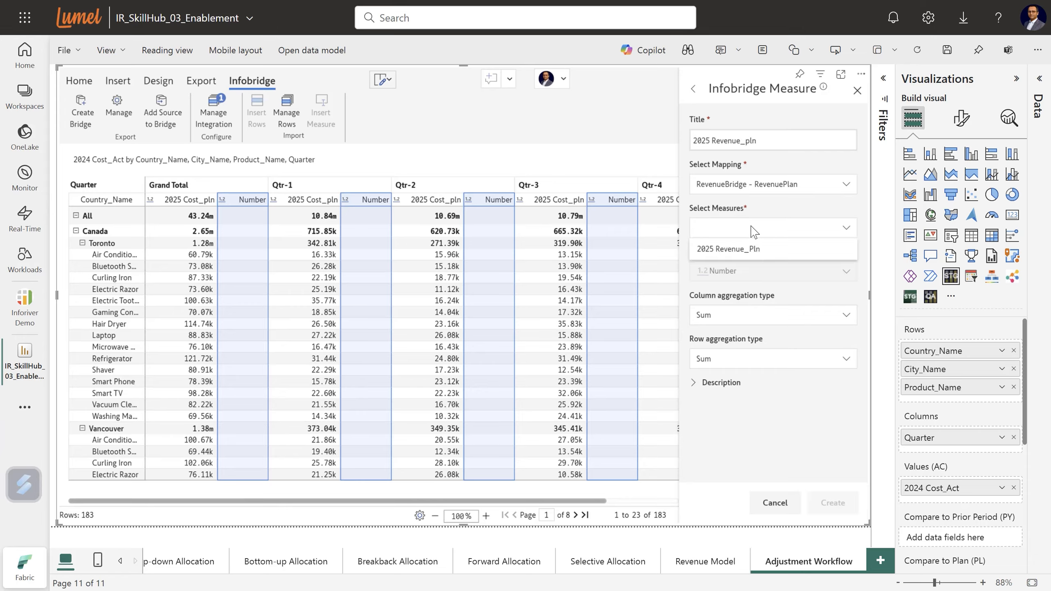
click(751, 256)
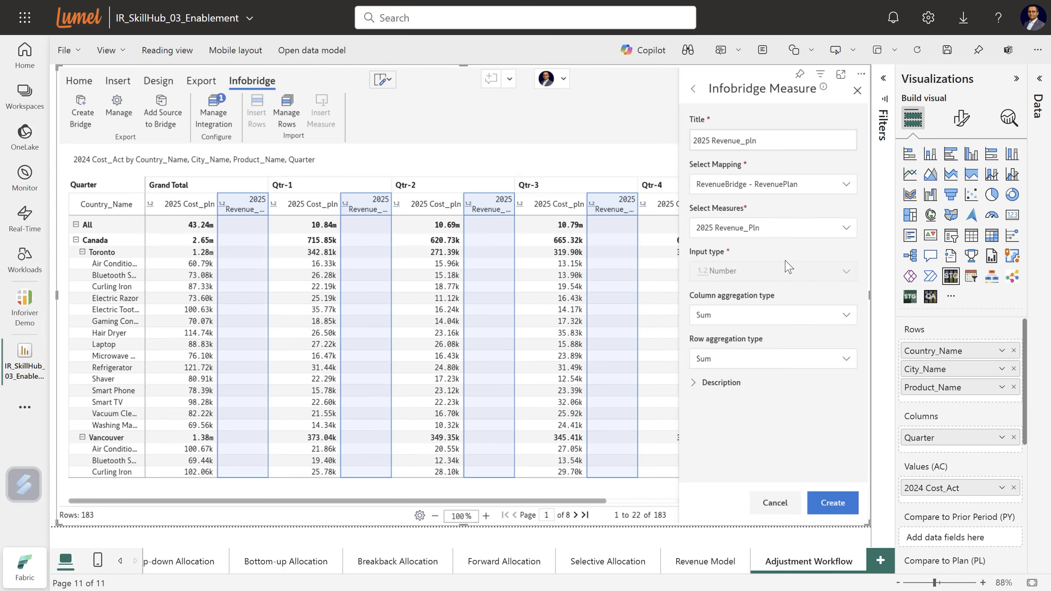
click(750, 141)
click(845, 500)
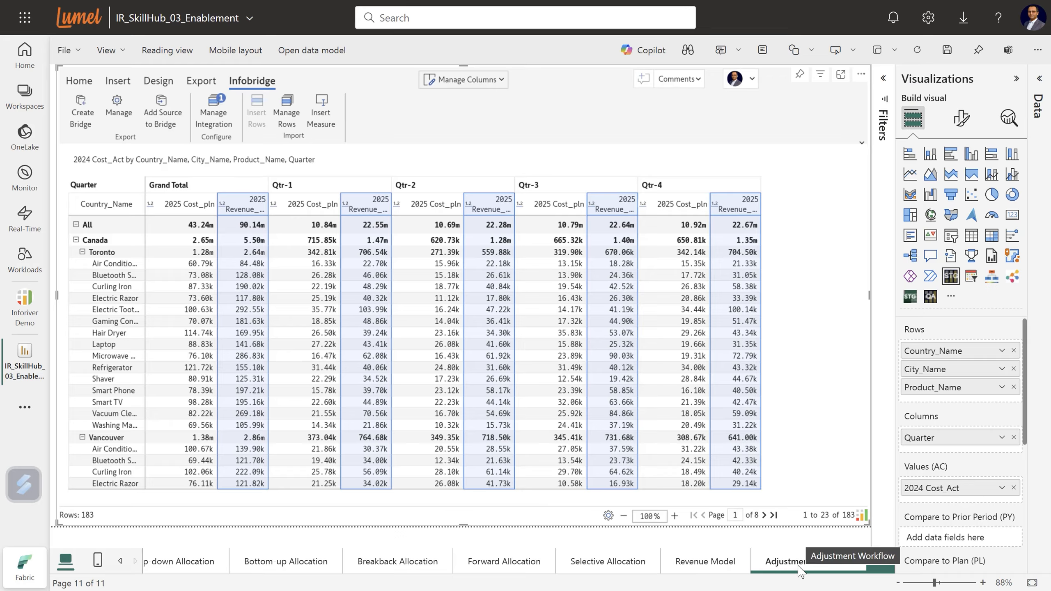
click(830, 340)
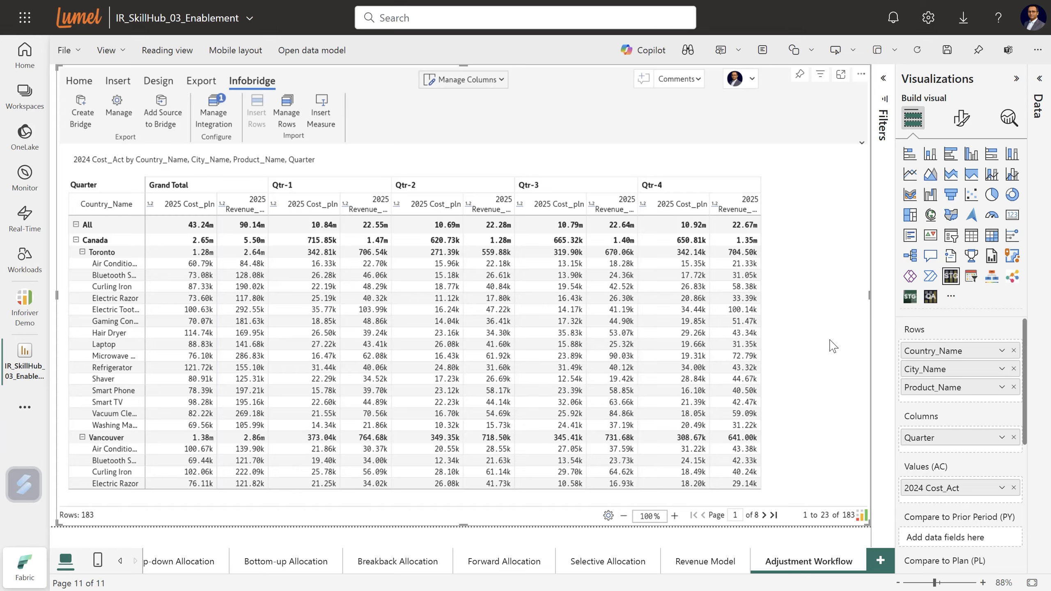
Start a new formula measure for the table and title it "2025 Profit_Pln"
click(78, 86)
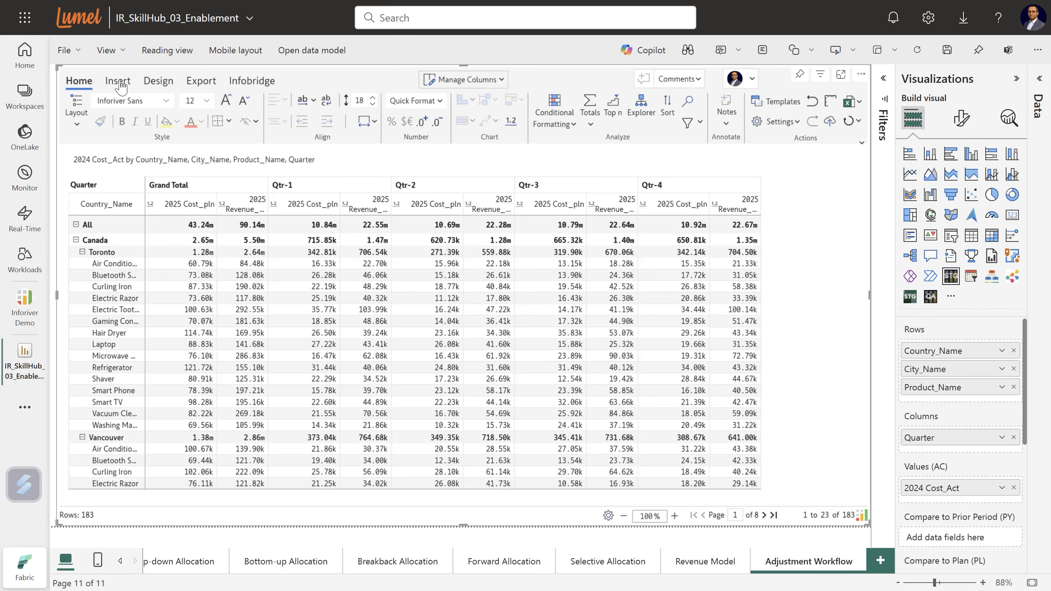
click(120, 84)
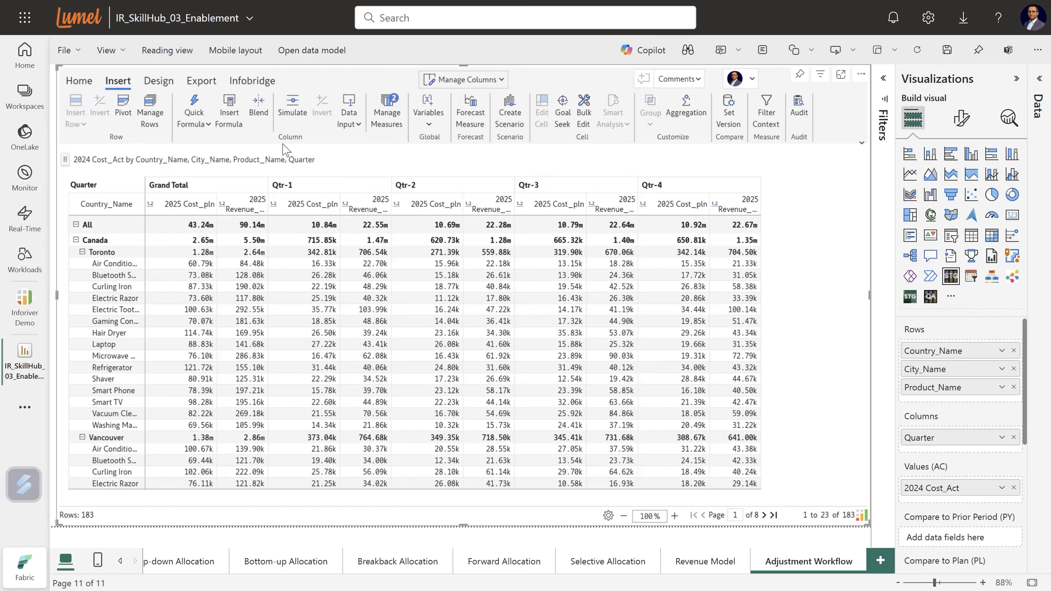
click(226, 120)
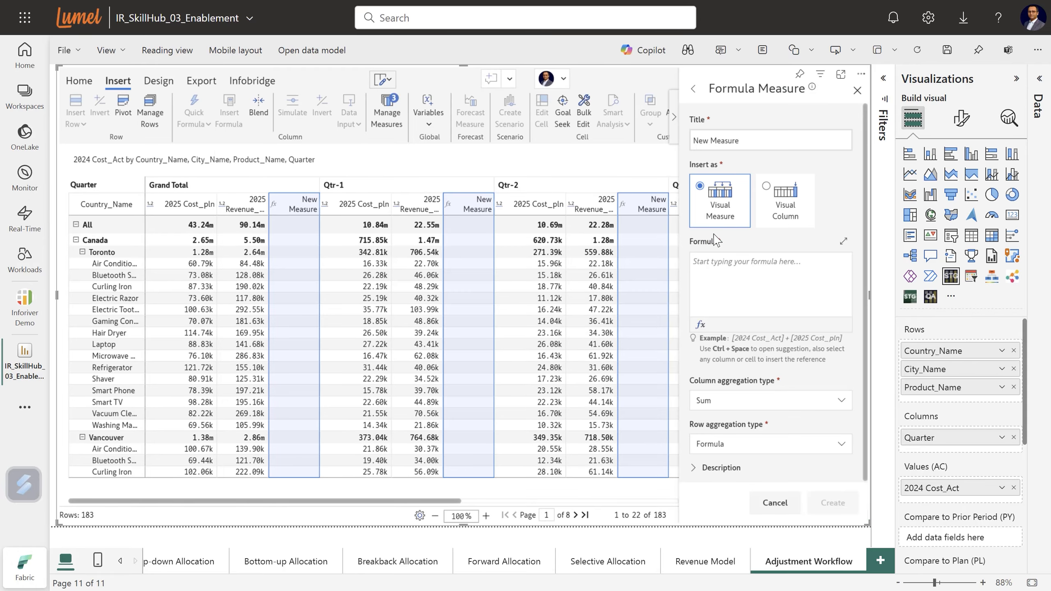
drag(745, 144, 677, 141)
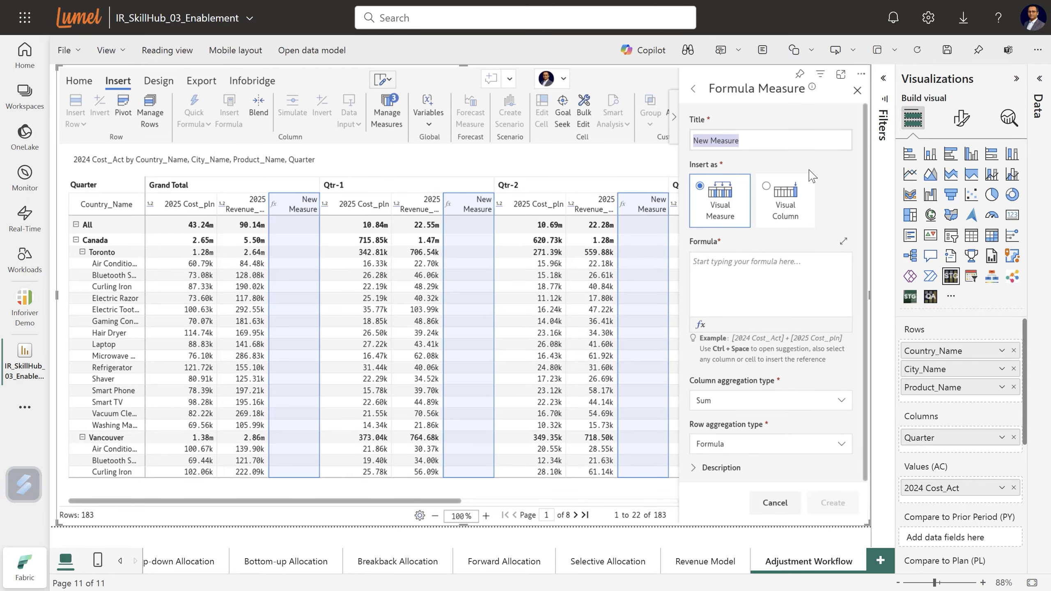
text(2025 Profit)
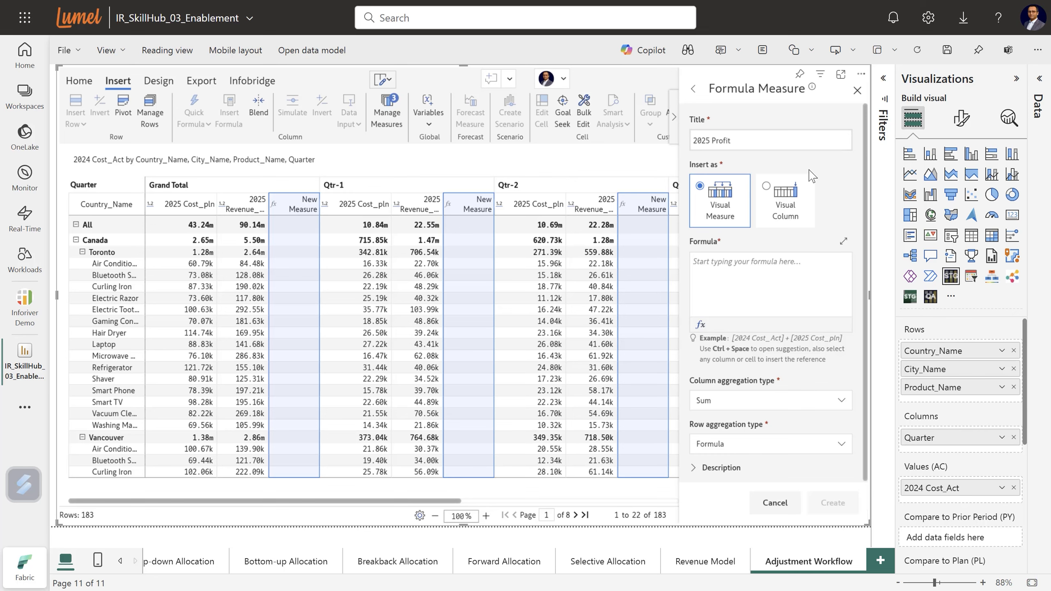
text(_pln)
key(BackSpace)
key(BackSpace)
key(BackSpace)
text(Pln)
Define the profit measure as [2025 Revenue_Pln] - [2025 Cost_pln] and create it
click(738, 267)
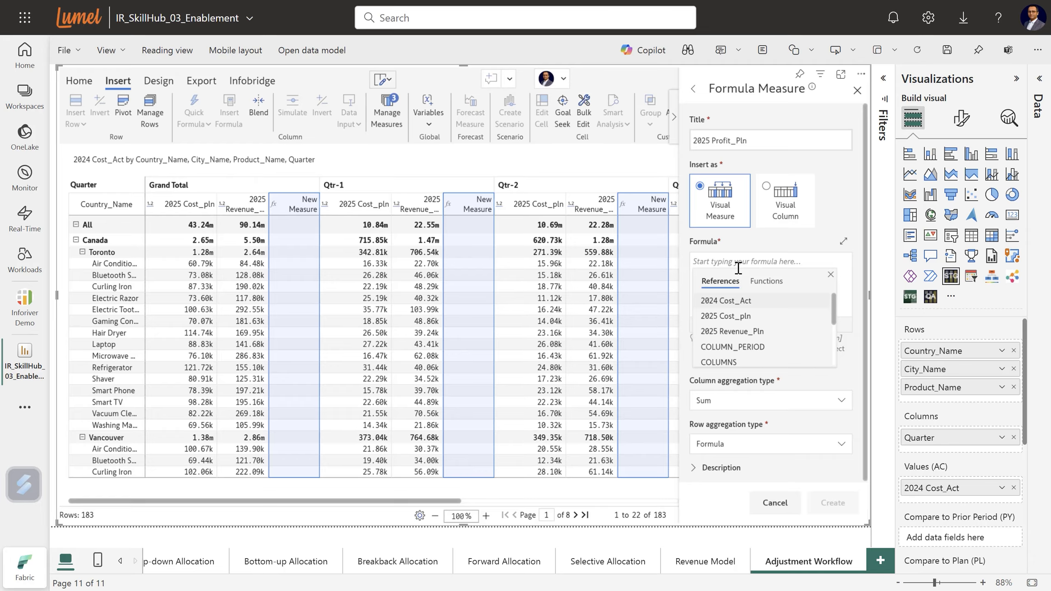
click(751, 332)
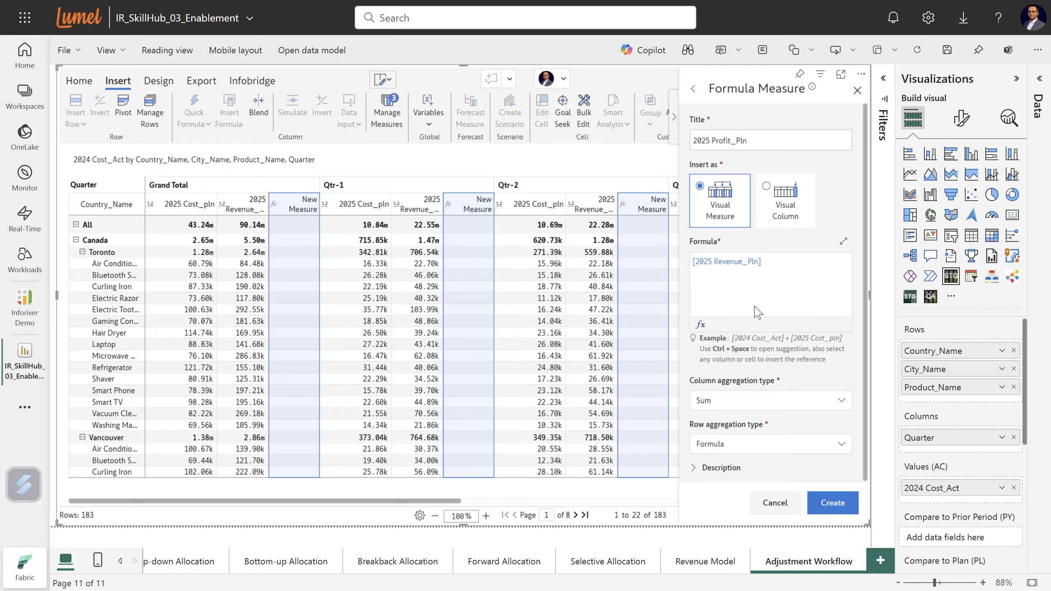
text(- 202)
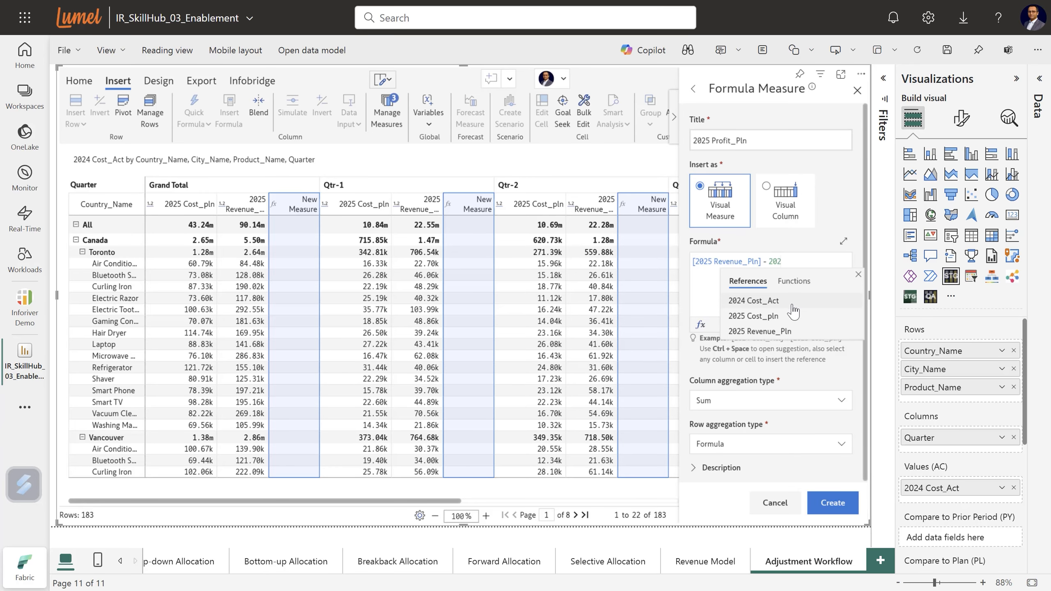
click(778, 320)
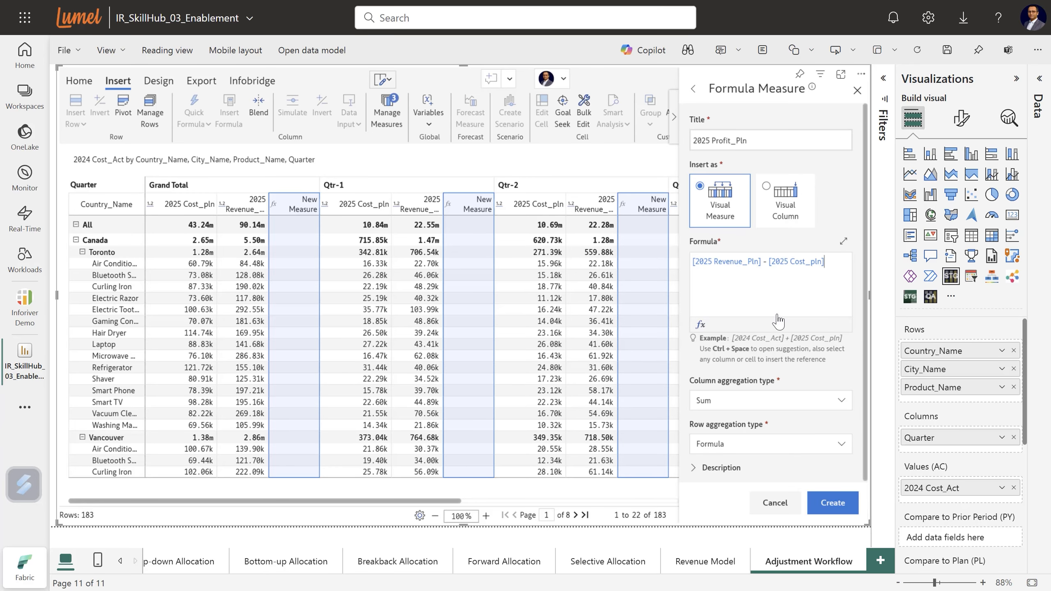
click(840, 503)
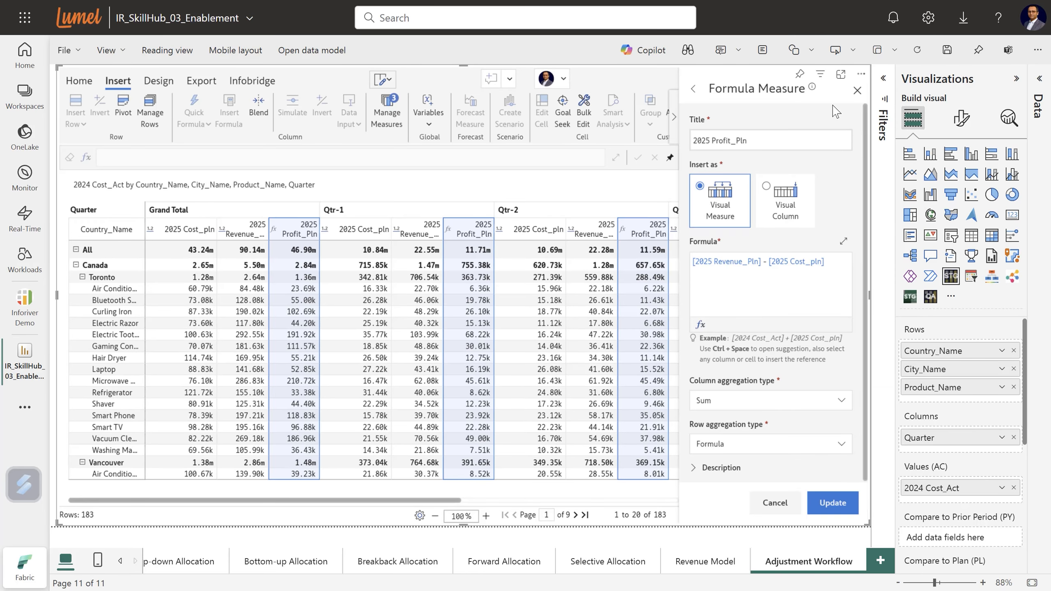
click(857, 90)
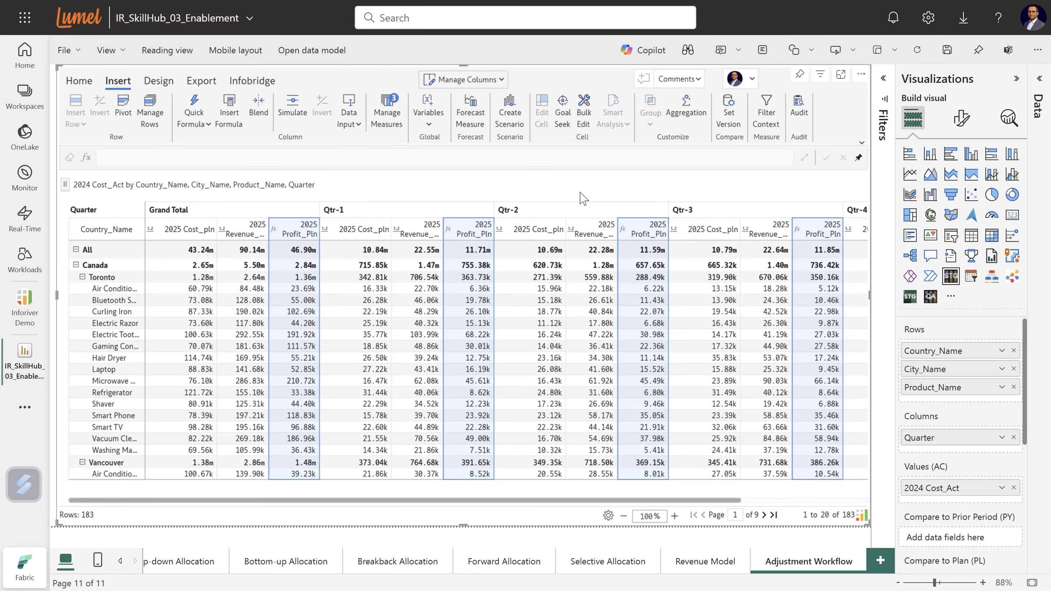
Turn on Enable Adjustments for the Adjustments Workflow in the table's miscellaneous display settings
click(524, 251)
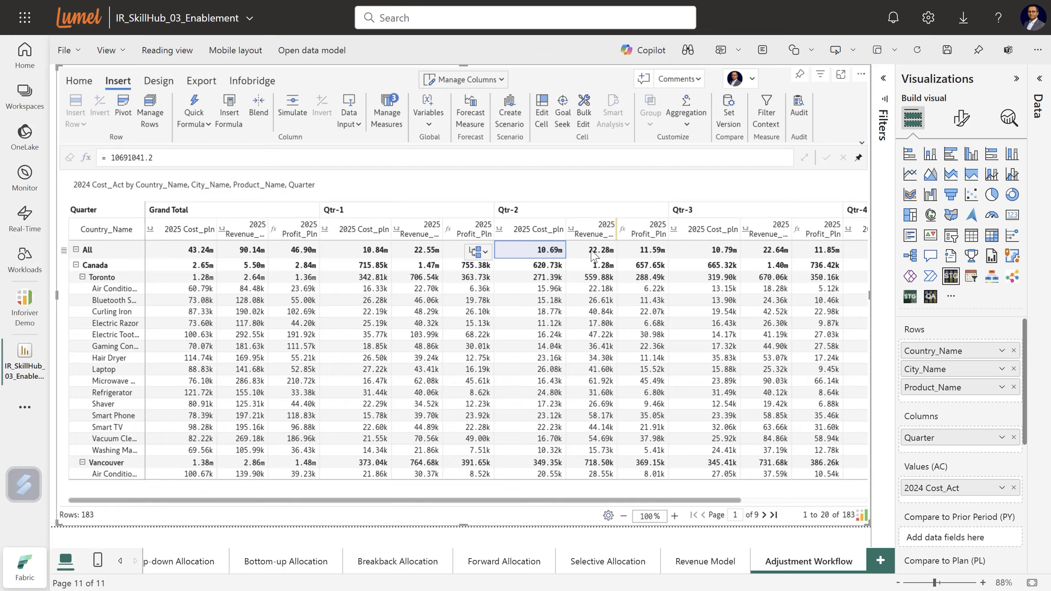
click(83, 81)
click(778, 121)
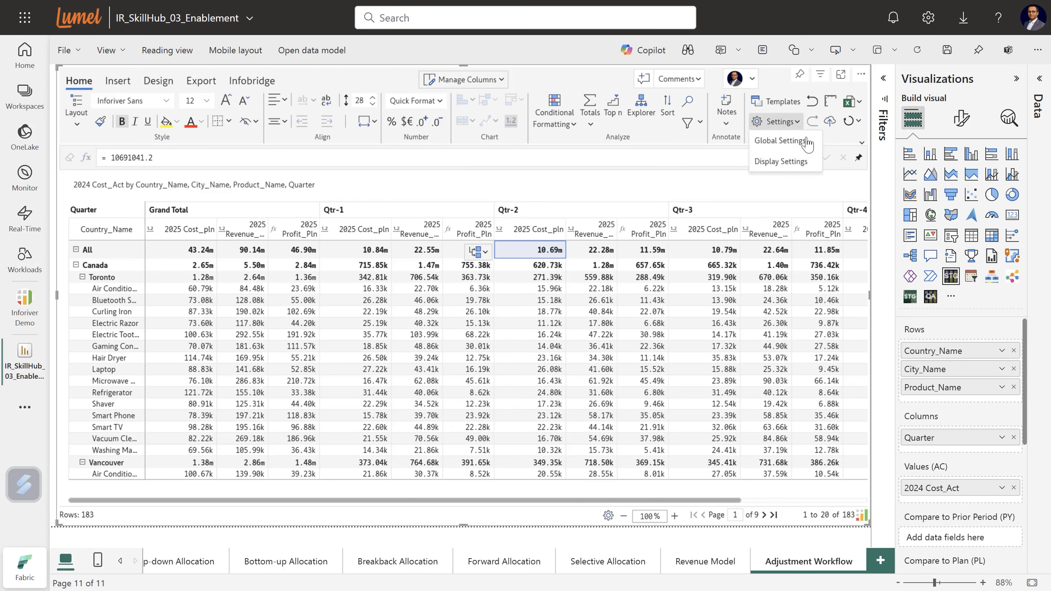
click(782, 162)
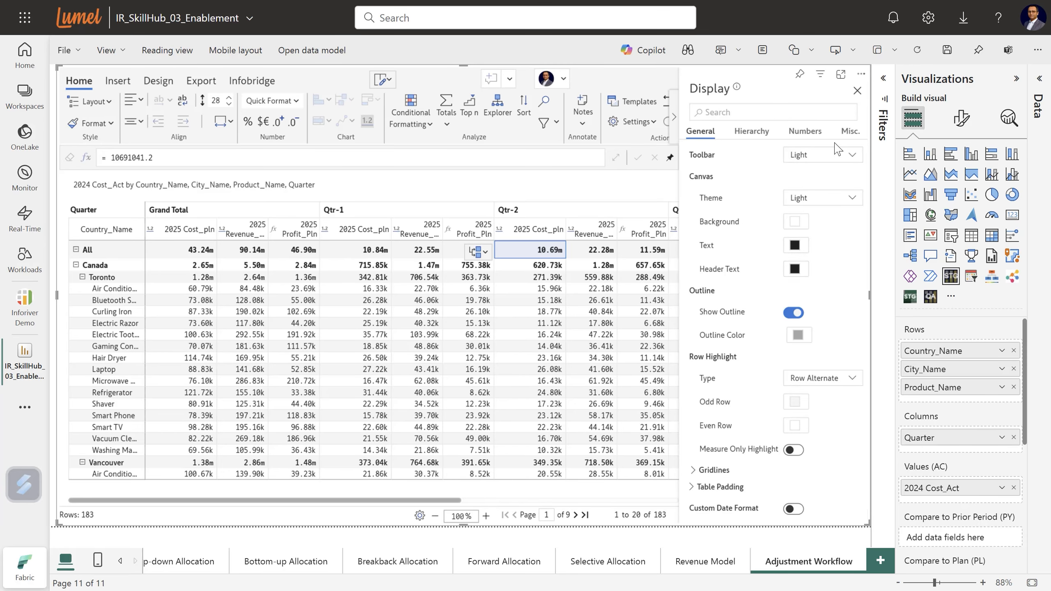
click(850, 132)
scroll(793, 335, down, 2)
scroll(793, 335, down, 1)
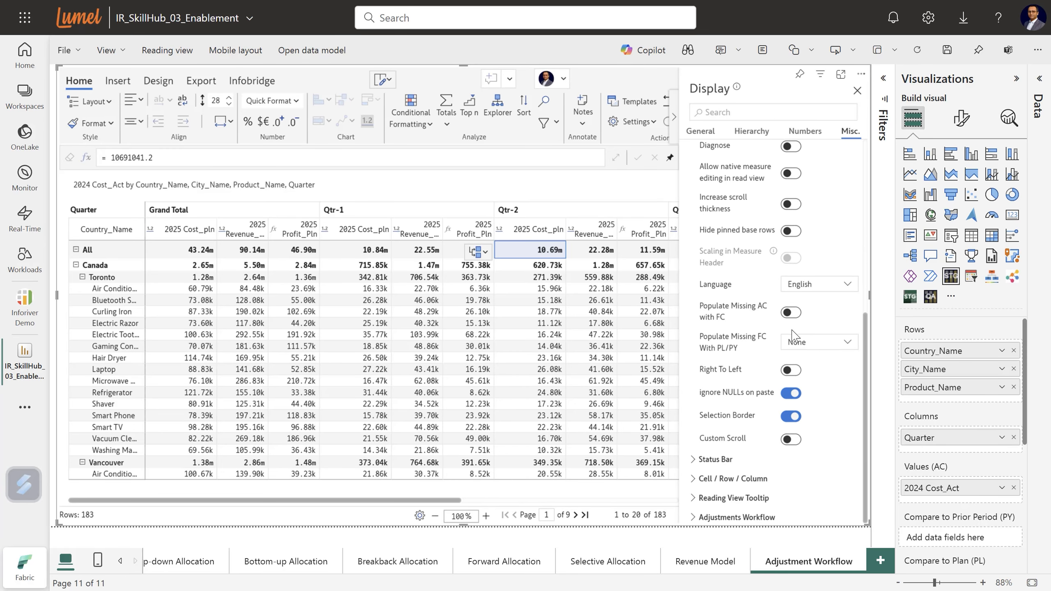
click(695, 521)
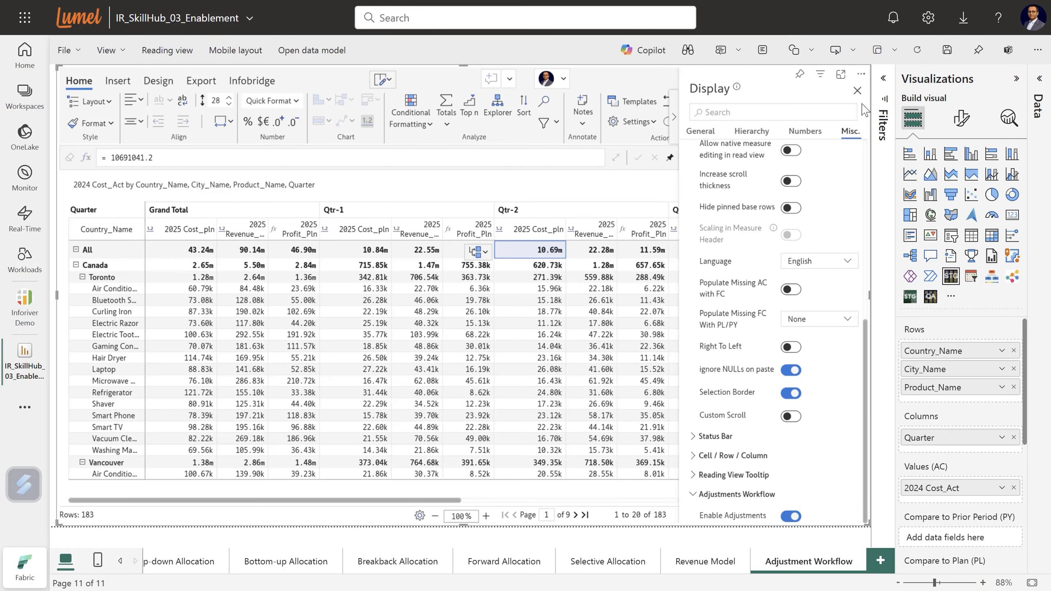
click(857, 91)
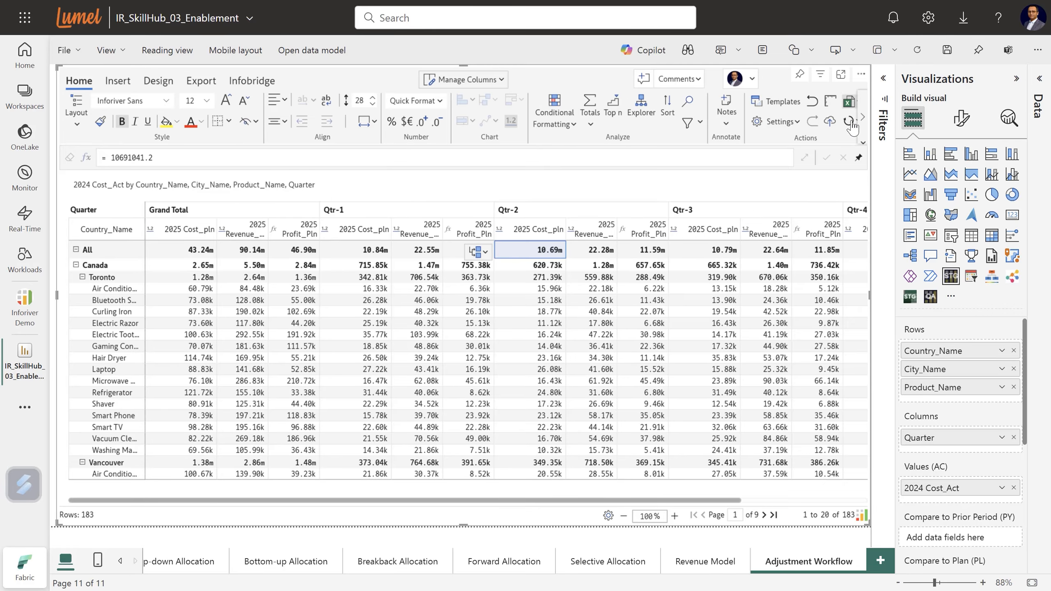
Try to edit the Qtr-2 value of the 2025 revenue plan in the All row
click(605, 188)
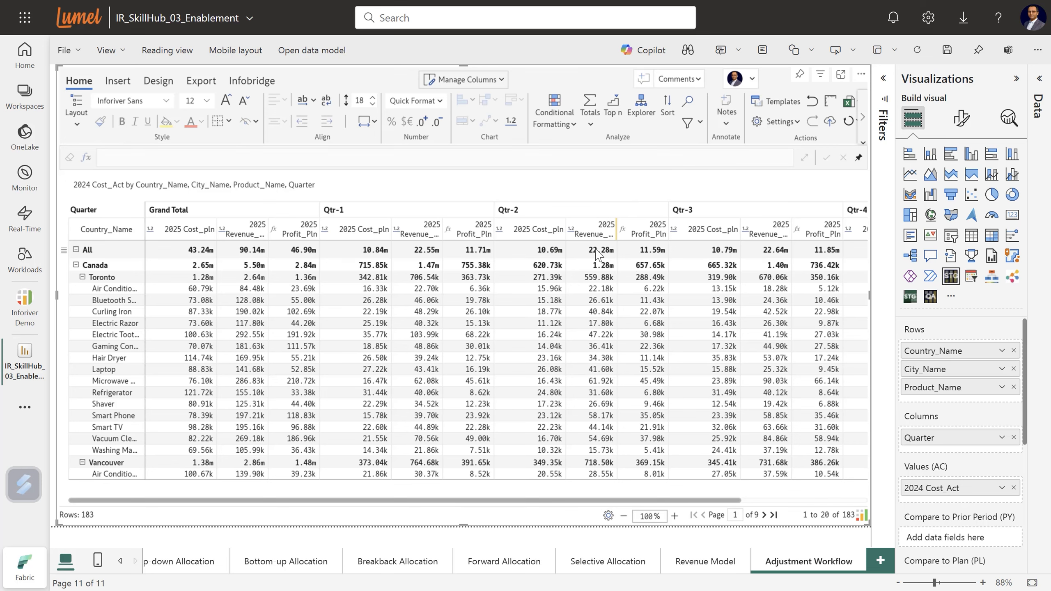
click(597, 253)
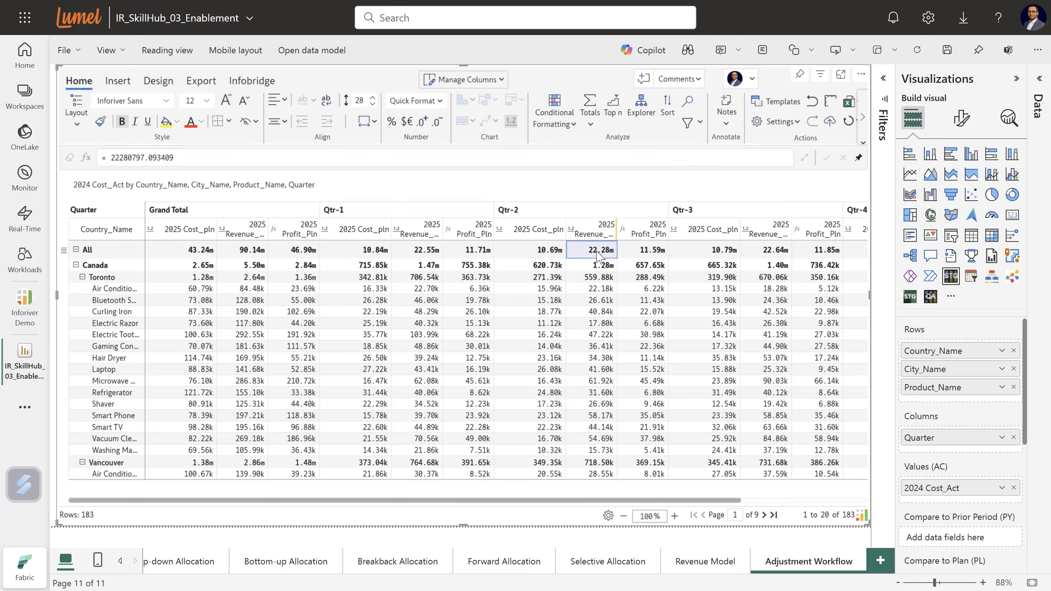
double_click(598, 254)
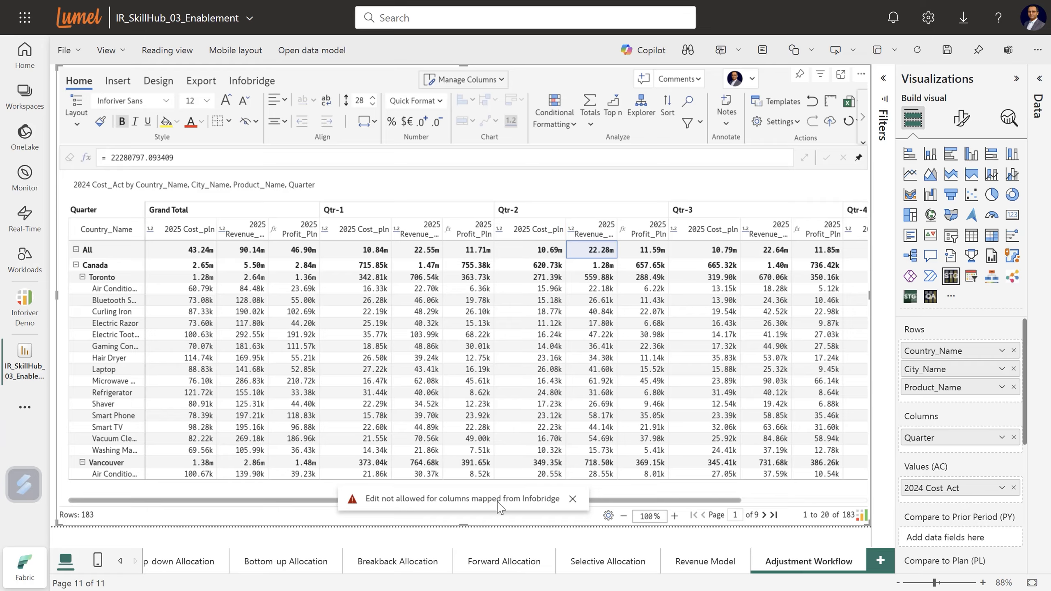
Start an adjustment request of 30k for Toronto Air Conditioner's Qtr-2 2025 Revenue_Pln and select the colleague as assignee
click(594, 289)
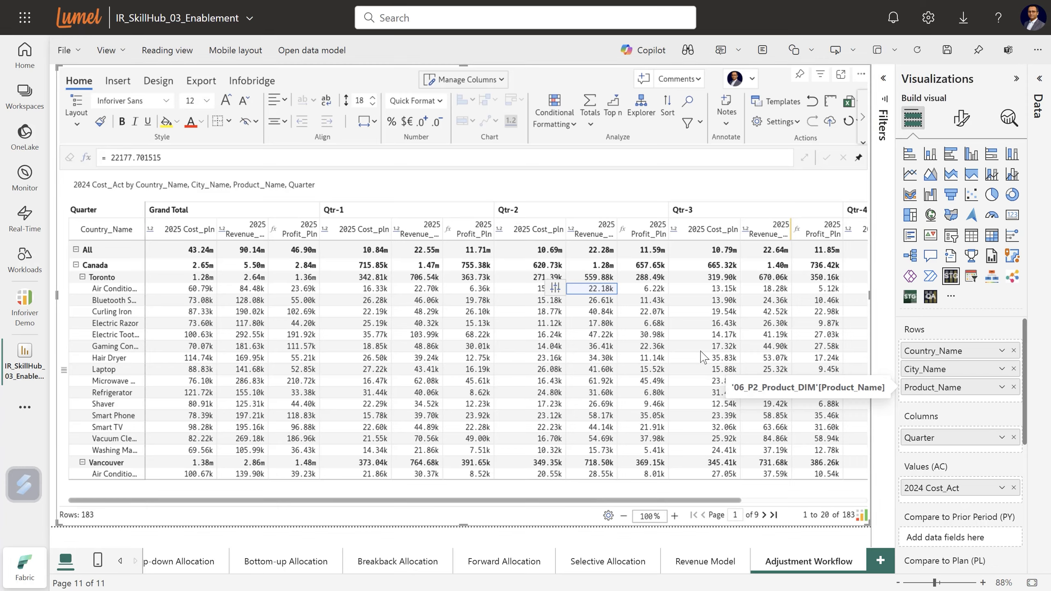
click(555, 288)
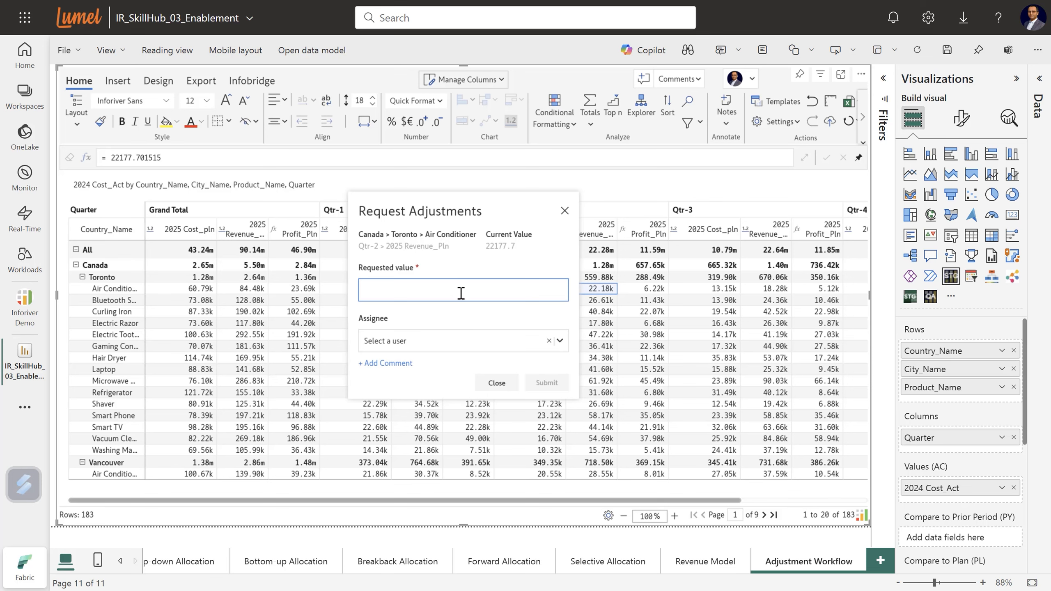
text(30k)
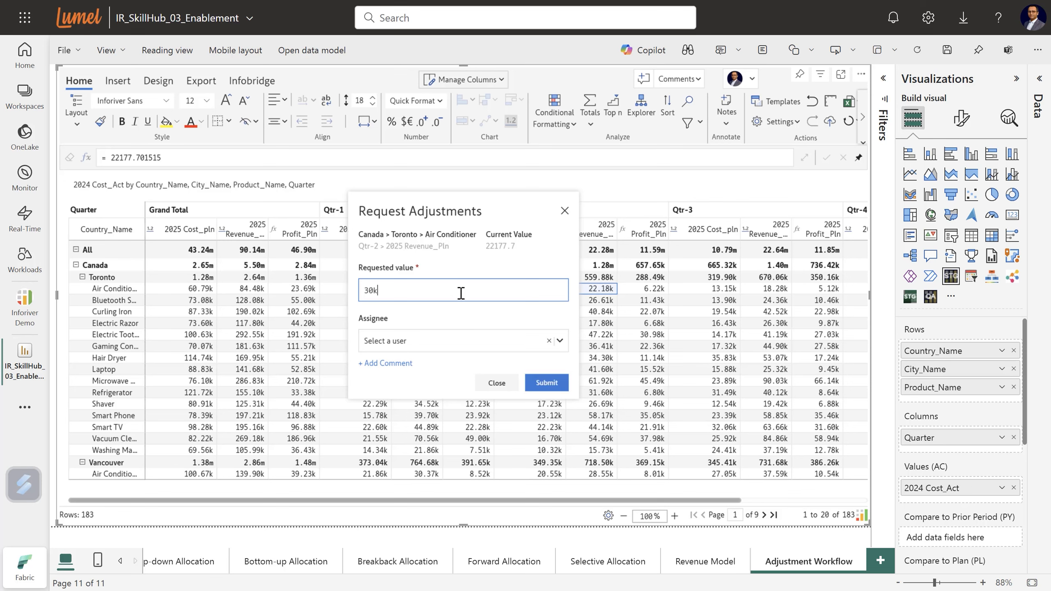
click(446, 347)
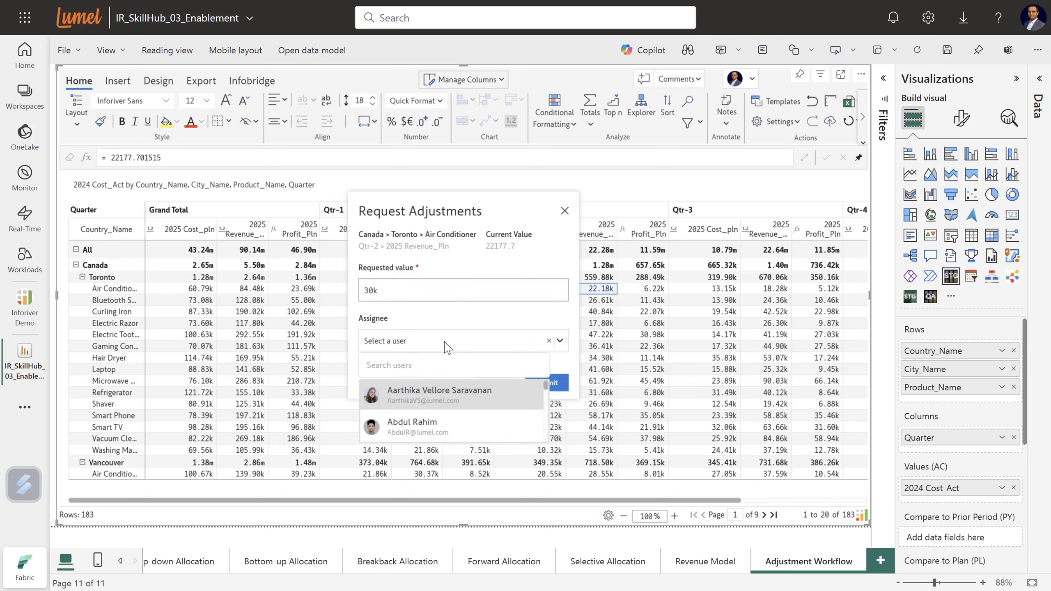
text(Kunal)
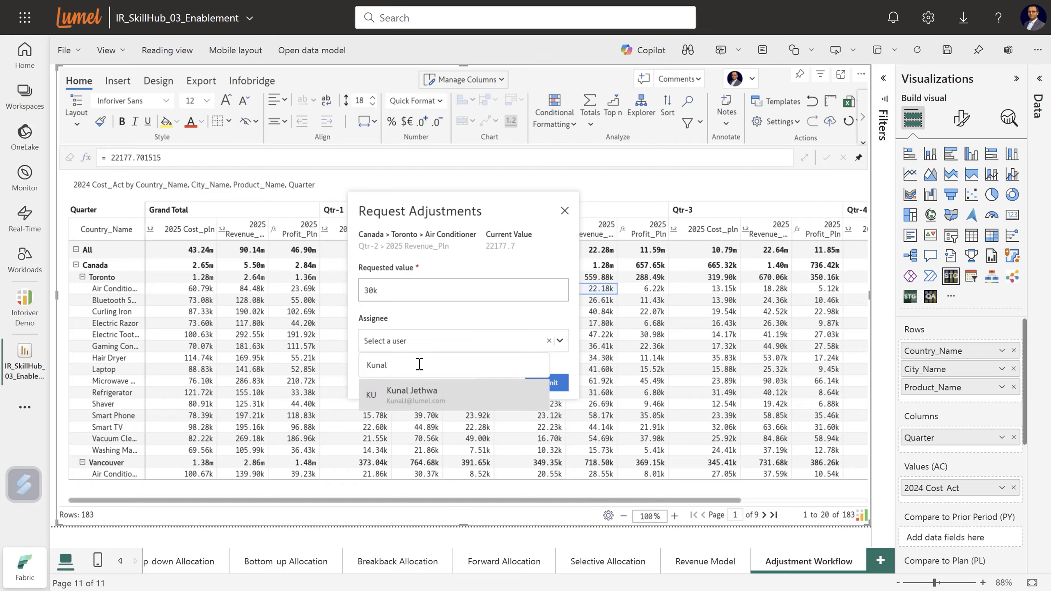
click(418, 401)
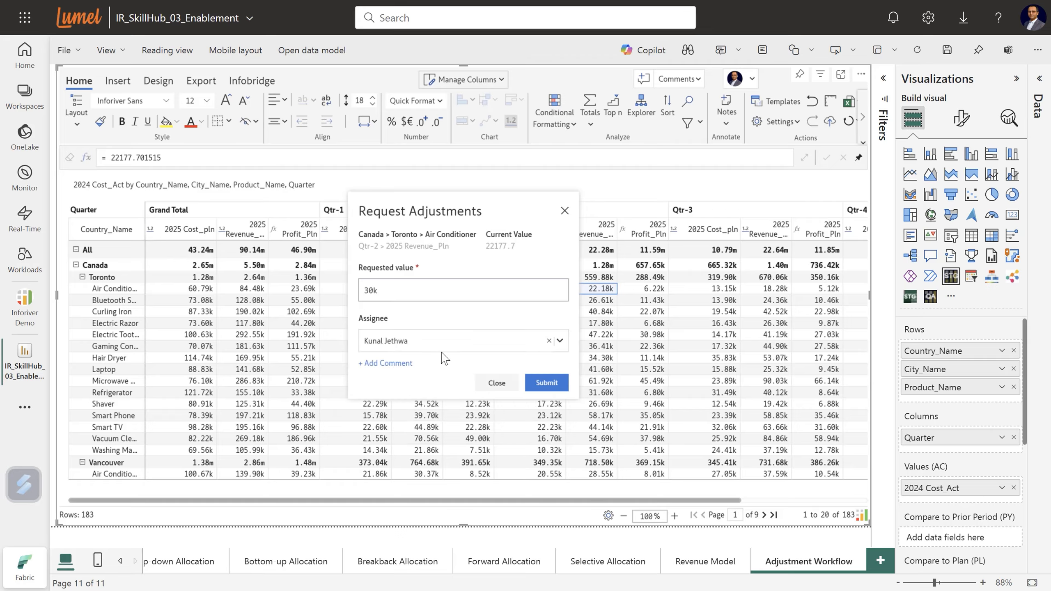
Add the comment "pls change this" to the adjustment request and submit it
click(390, 365)
click(393, 399)
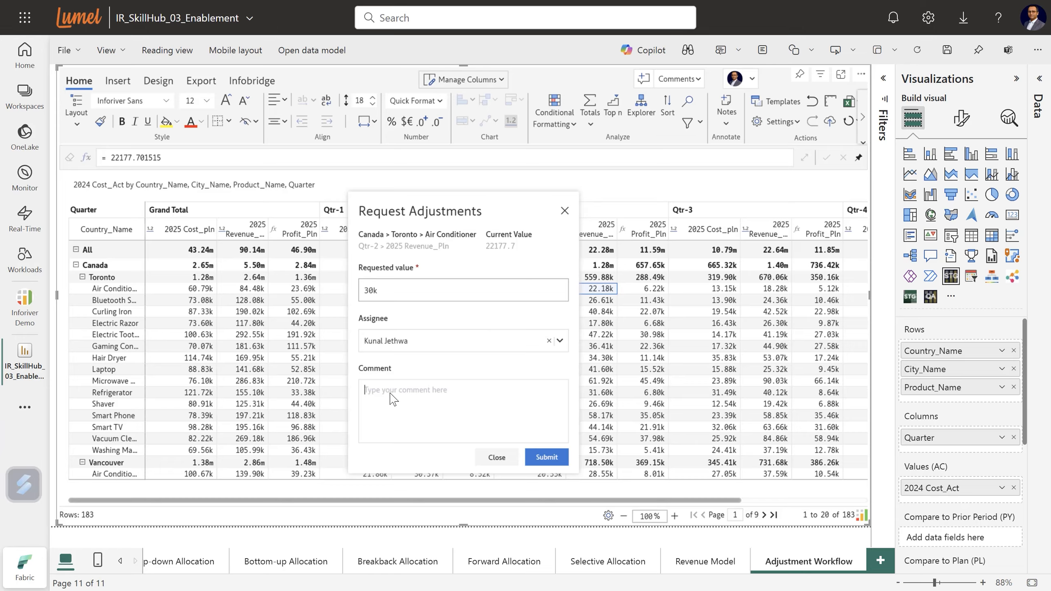
text(pls change this)
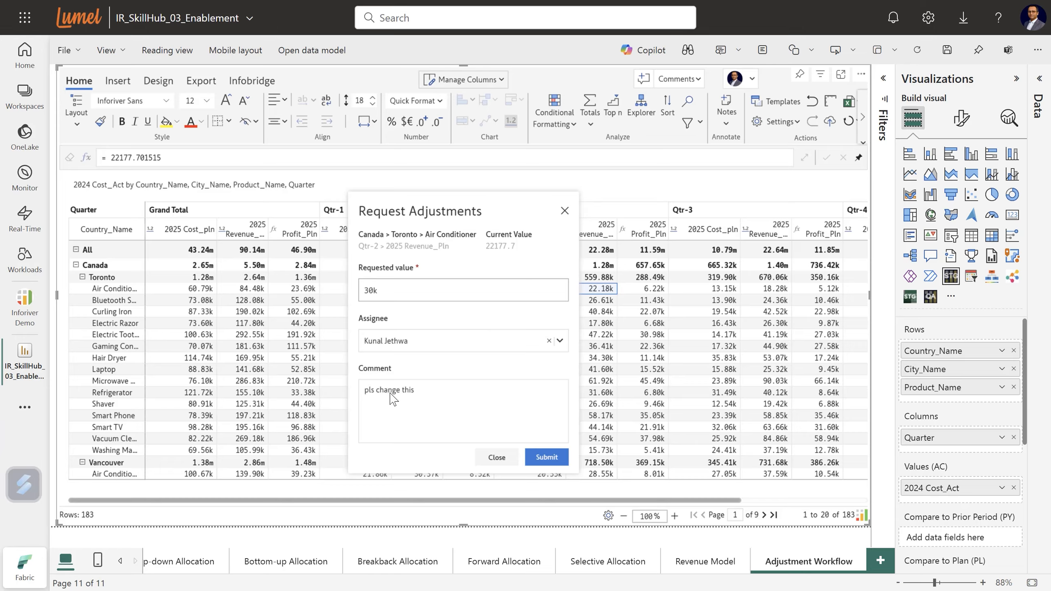
click(536, 458)
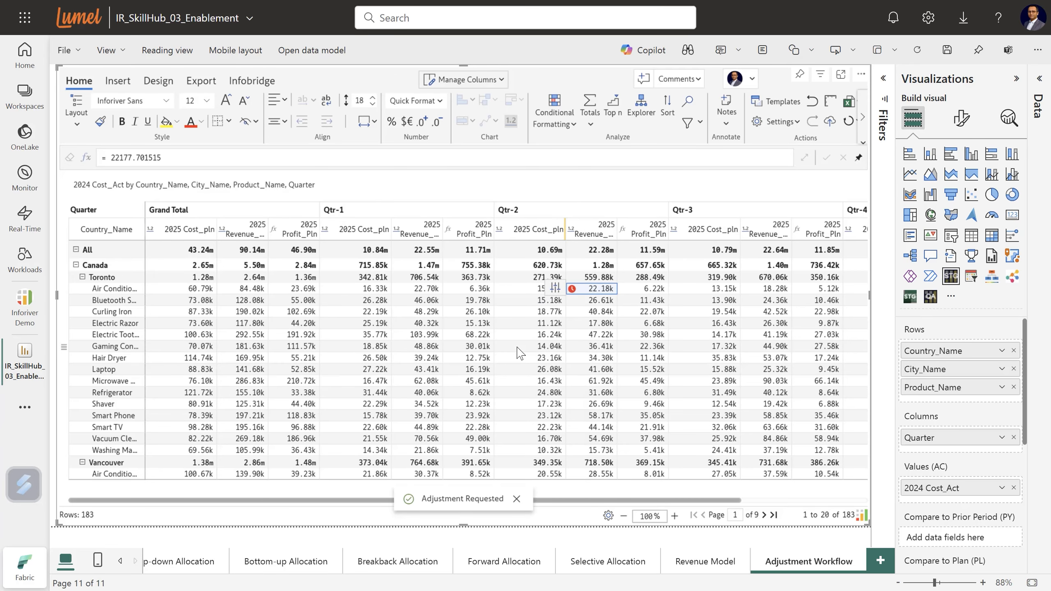
On the Revenue Model page, open the details of the received adjustment request for Toronto Air Conditioner's Qtr-2 revenue plan
mouse_move(571, 291)
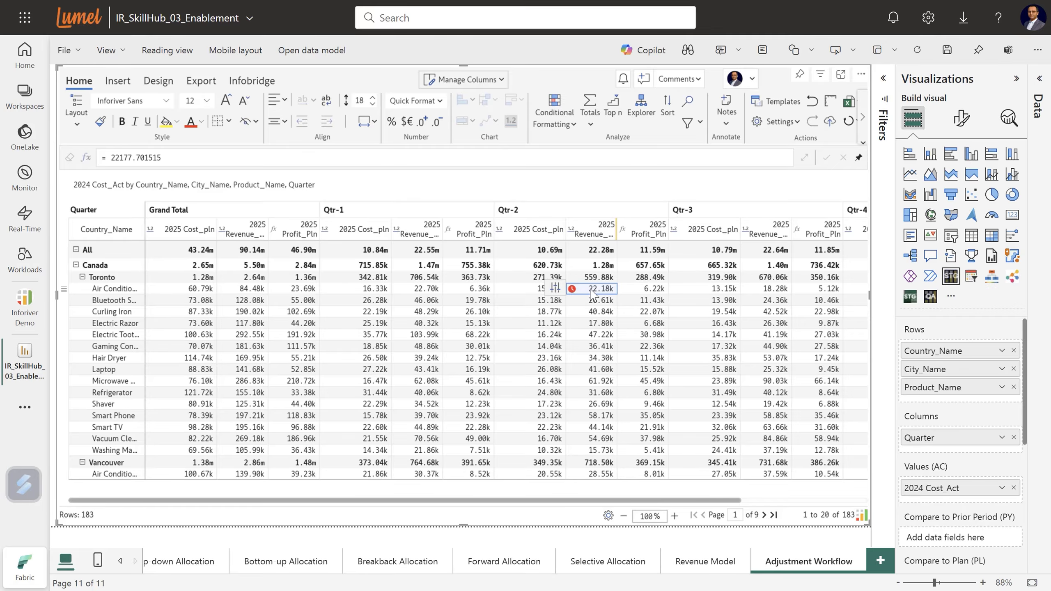
click(699, 562)
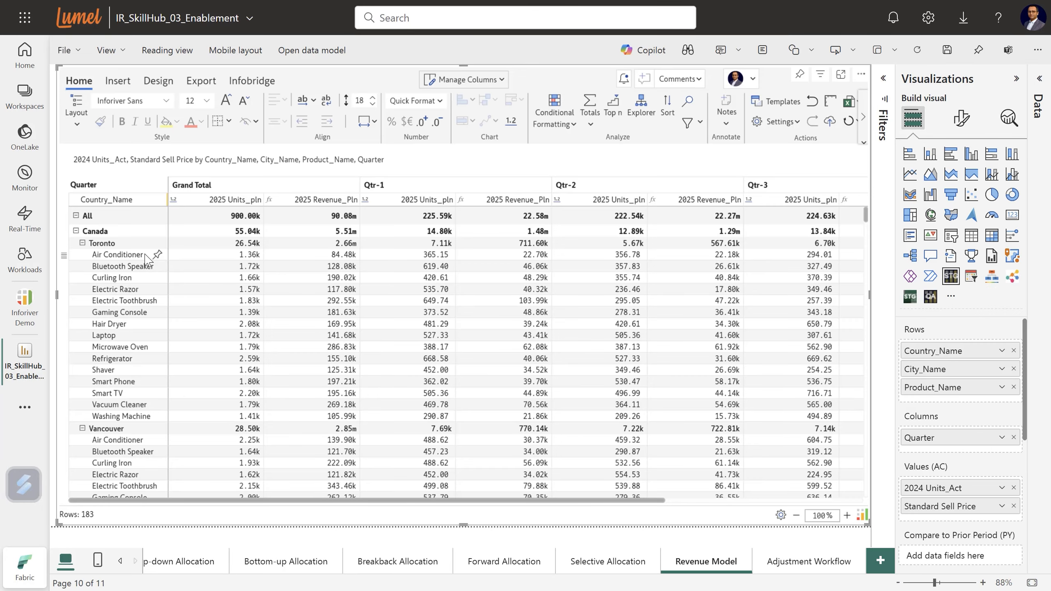
click(624, 79)
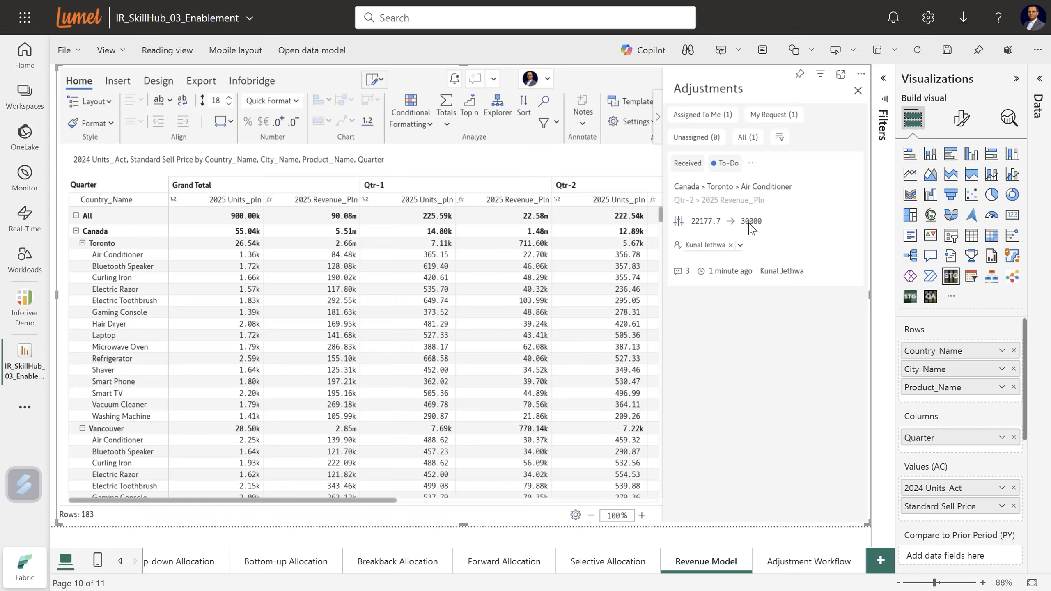
click(754, 207)
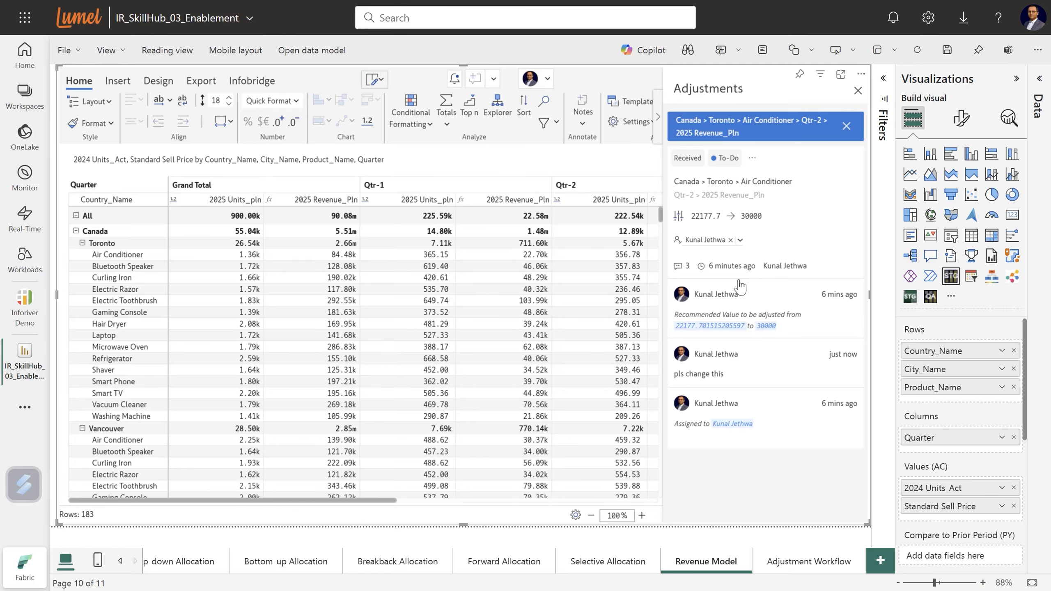
Close the request details and increase Toronto Air Conditioner's Qtr-2 2025 Units_pln by 36%
drag(354, 501, 483, 506)
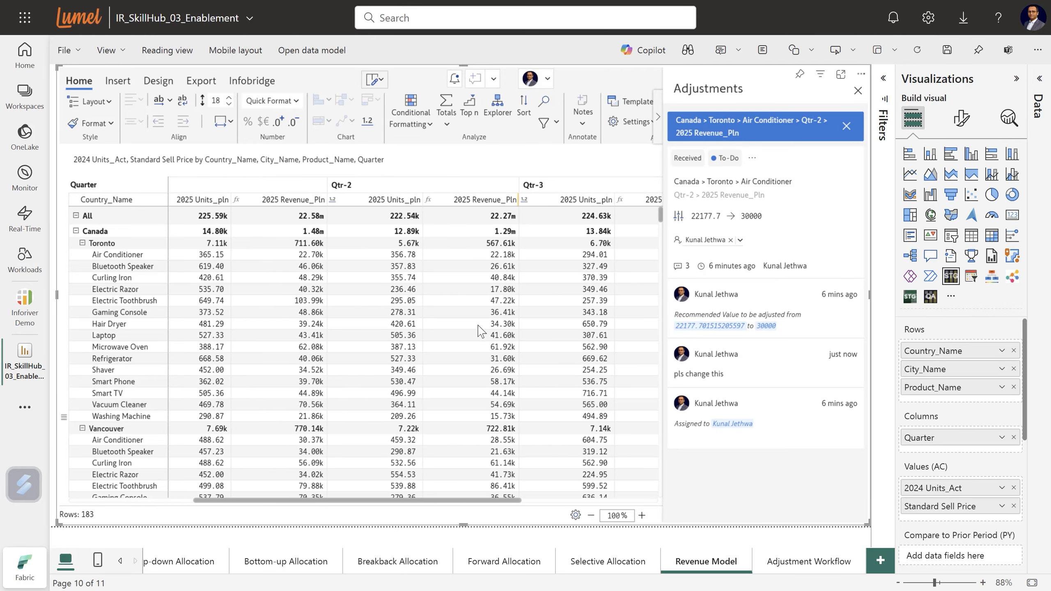
click(489, 256)
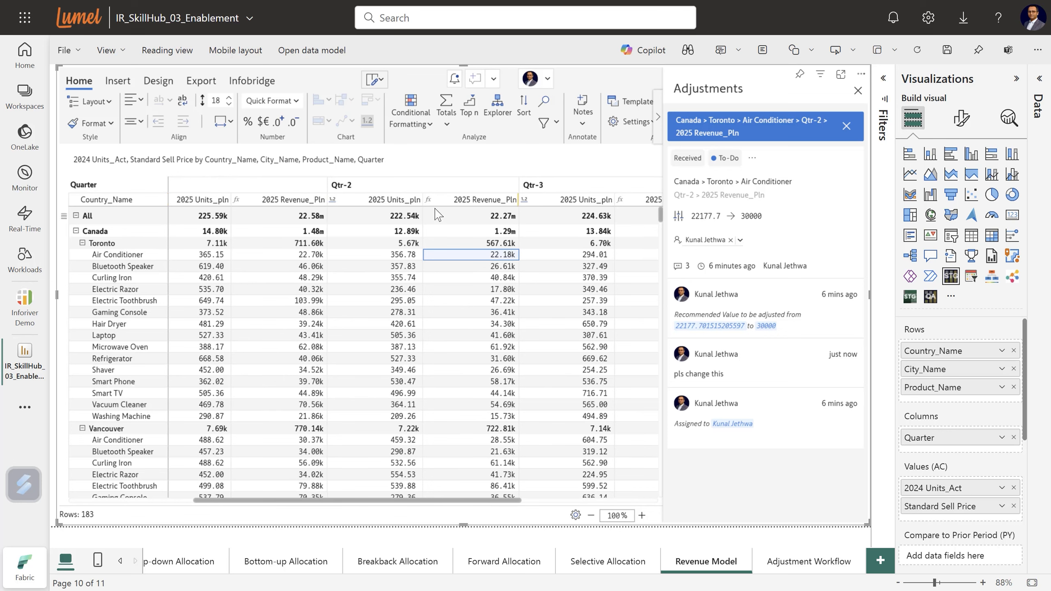
click(857, 91)
click(399, 258)
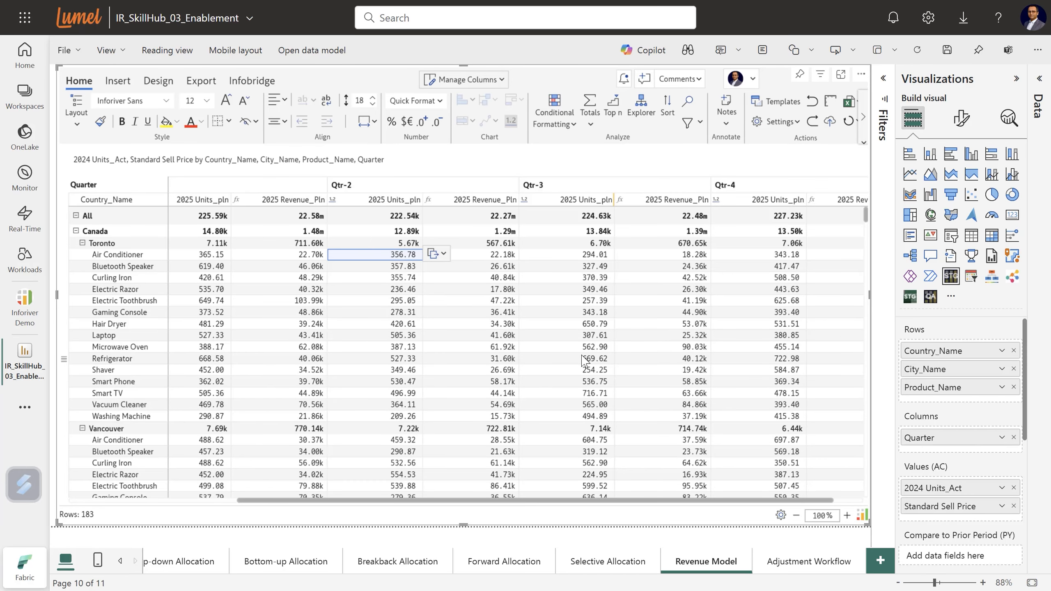
text(+36%)
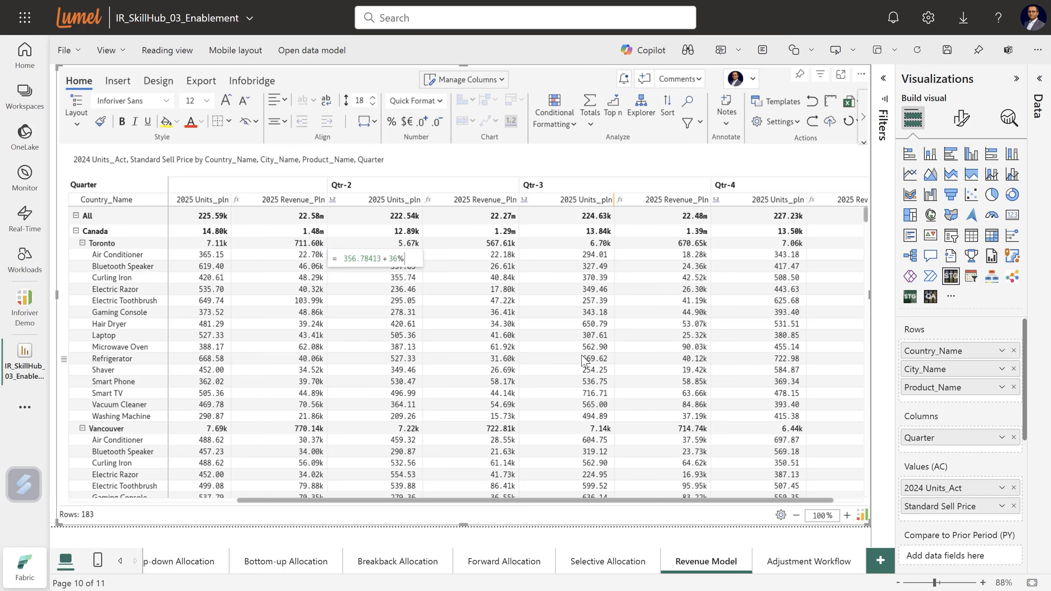
key(Return)
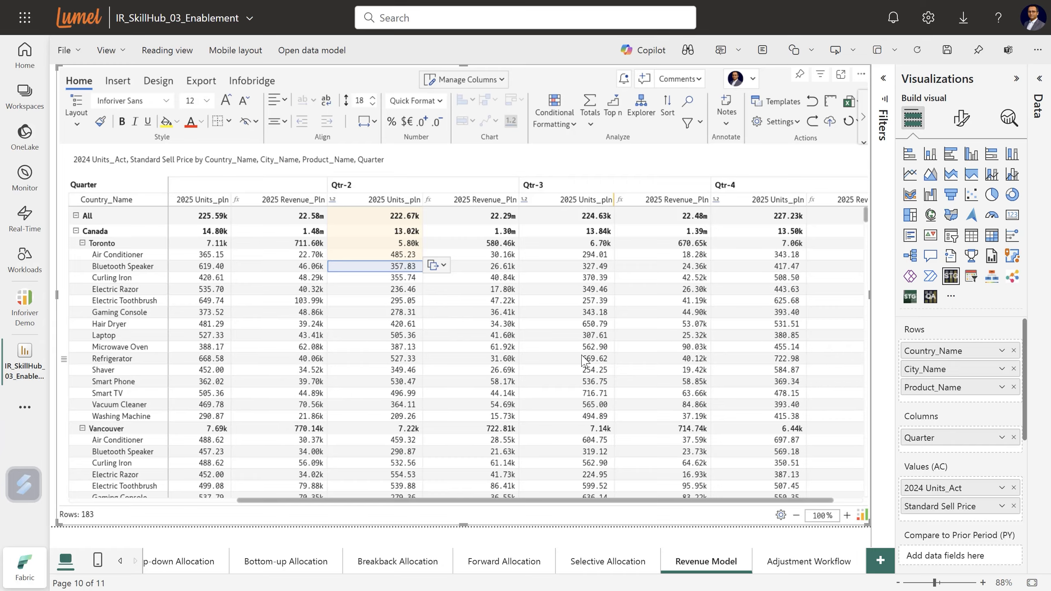
Reopen the received Toronto Air Conditioner adjustment request and submit it for review
click(623, 79)
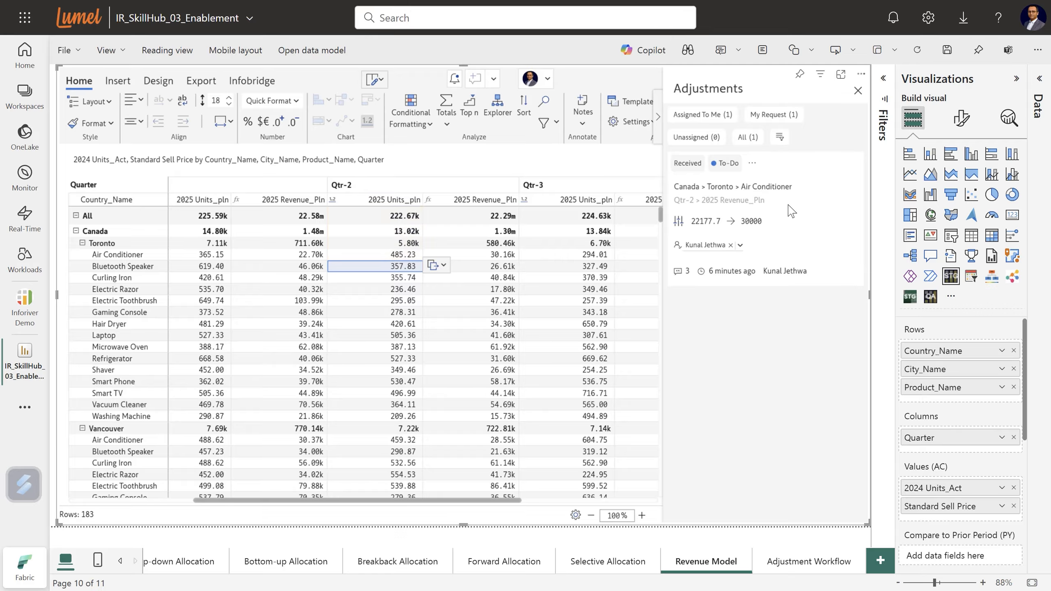
click(768, 227)
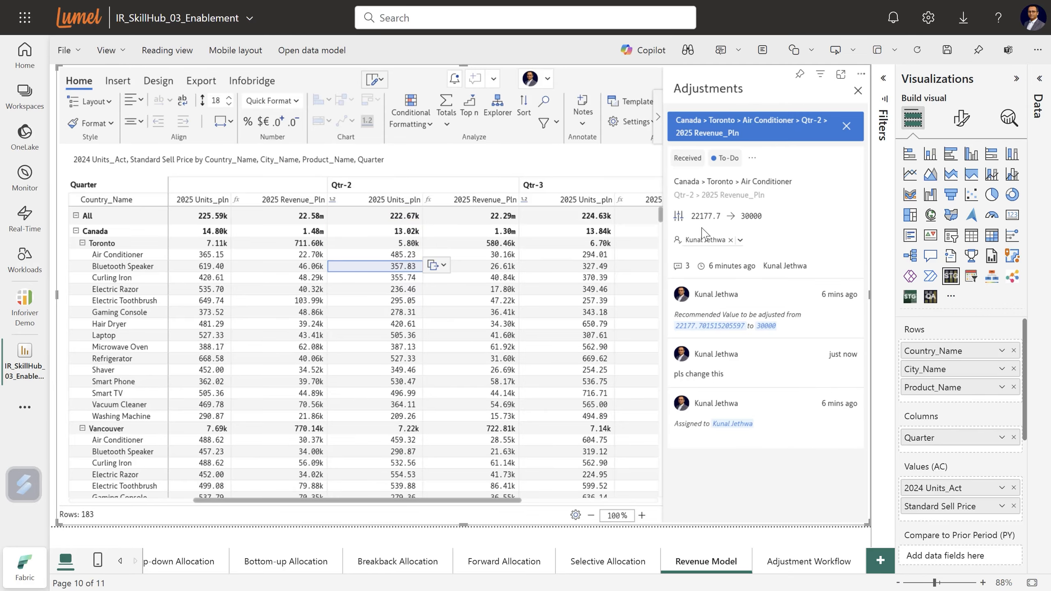
click(752, 158)
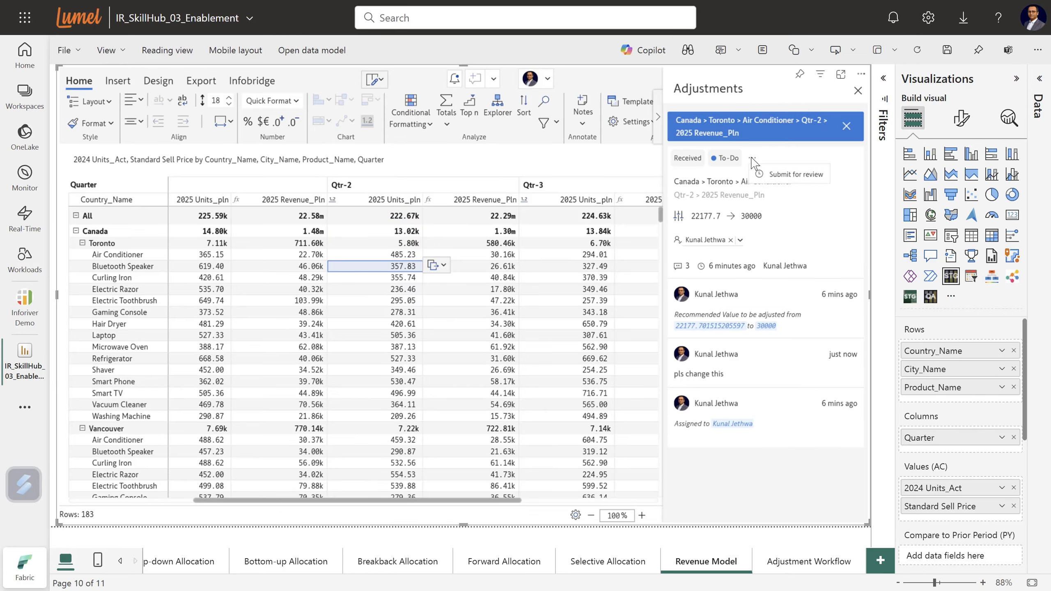
click(787, 176)
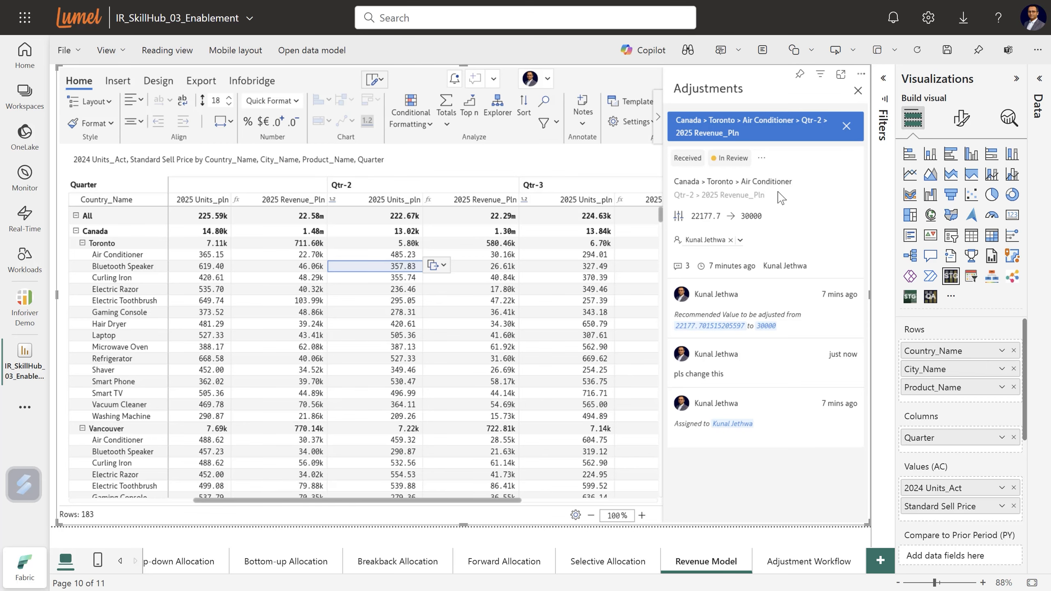
On the Adjustment Workflow page, resolve the in-review request thread on Toronto Air Conditioner's Qtr-2 revenue and close the adjustments list
click(799, 565)
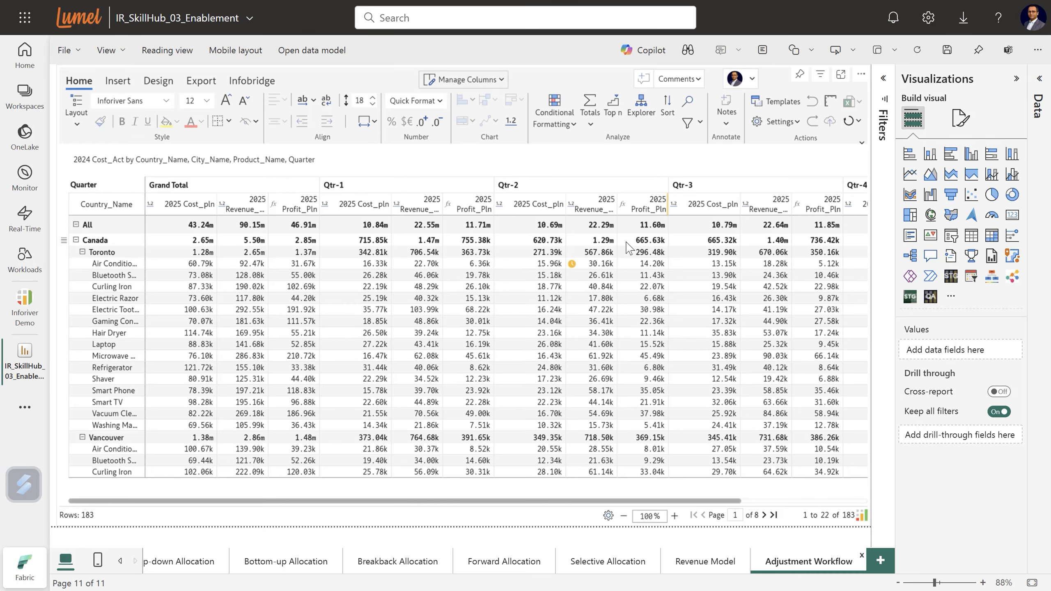
click(572, 266)
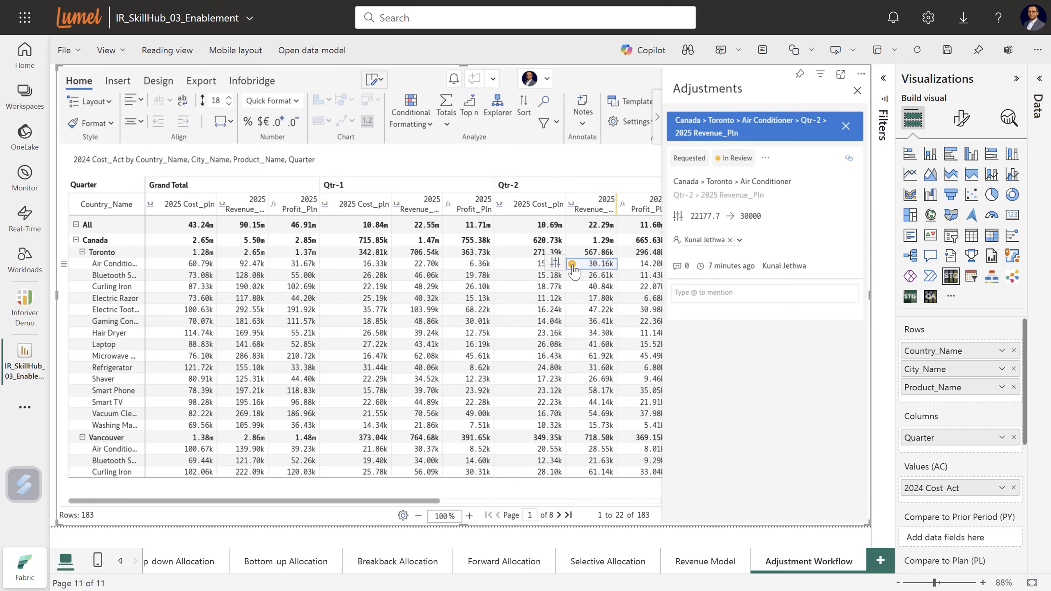
click(765, 158)
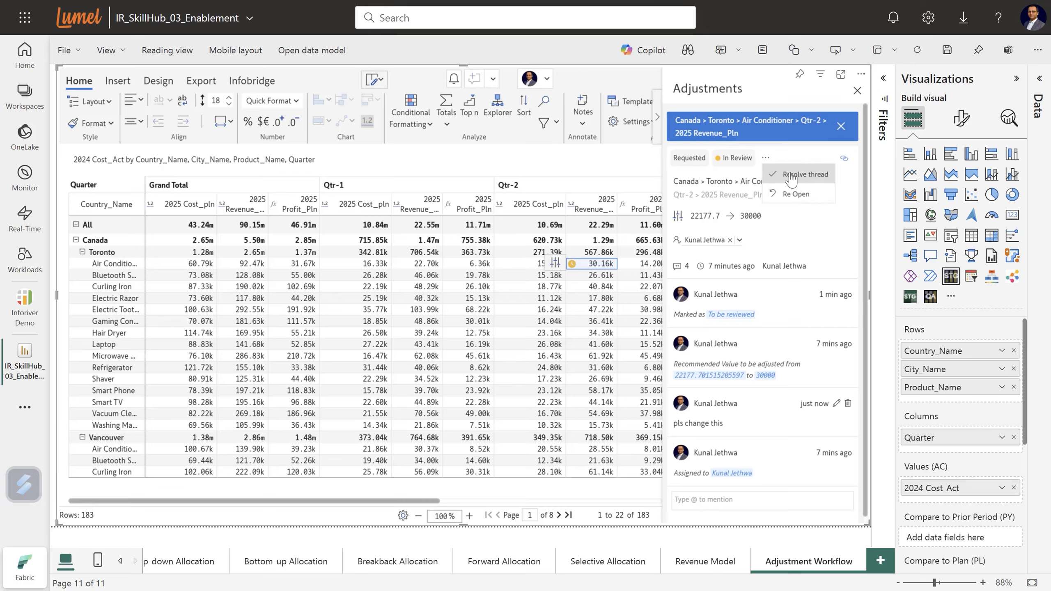
click(791, 178)
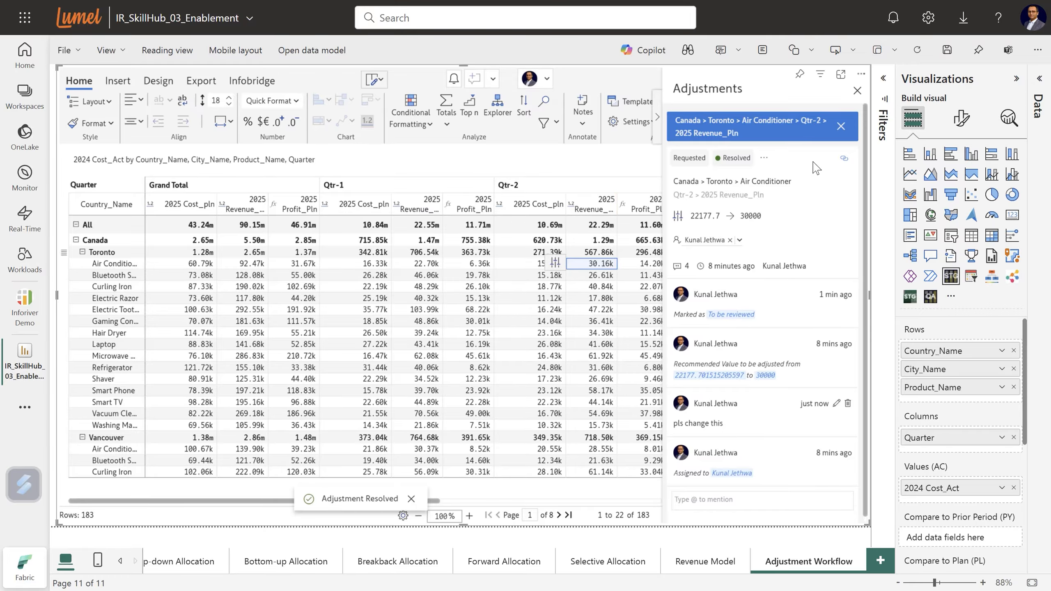
click(857, 91)
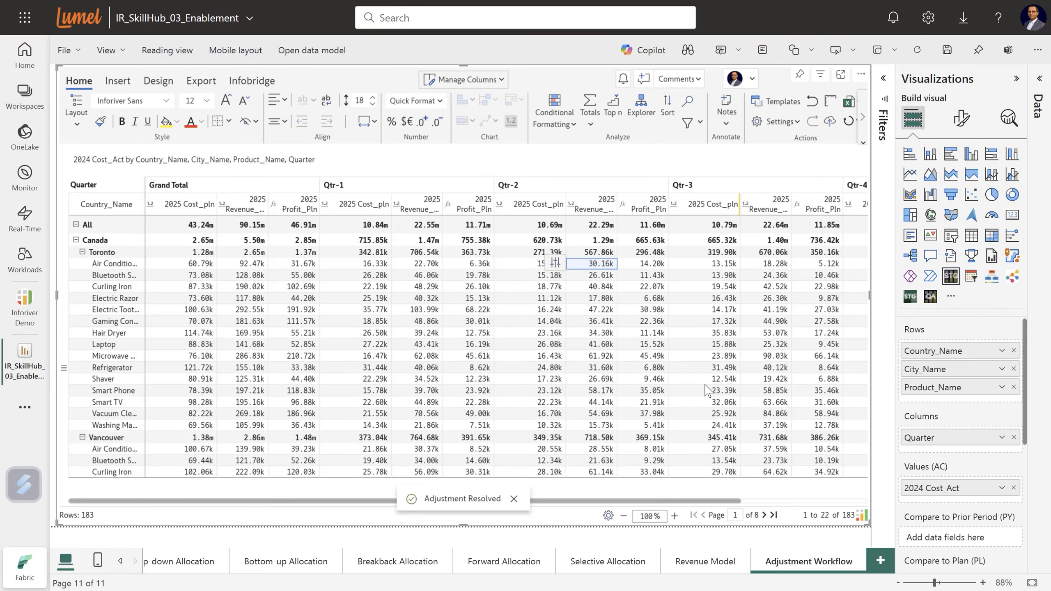